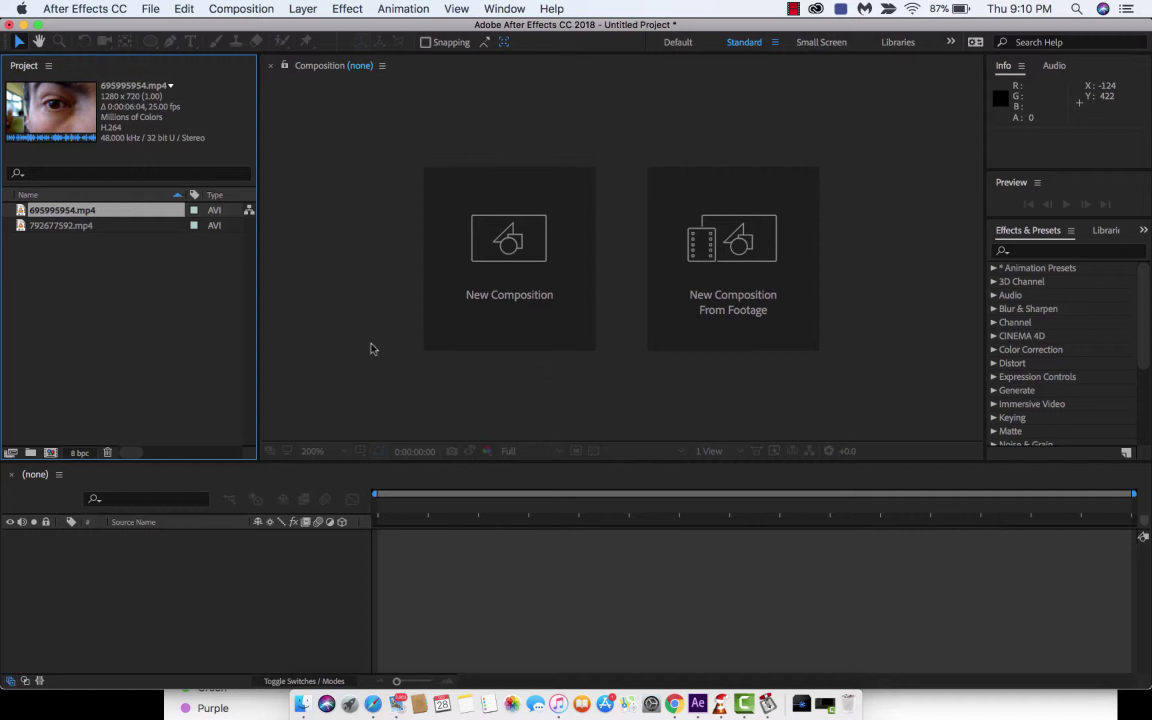
# - Build composition 695995954 from the 695995954.mp4 eye clip and scrub through the footage
pyautogui.rightClick(85, 212)
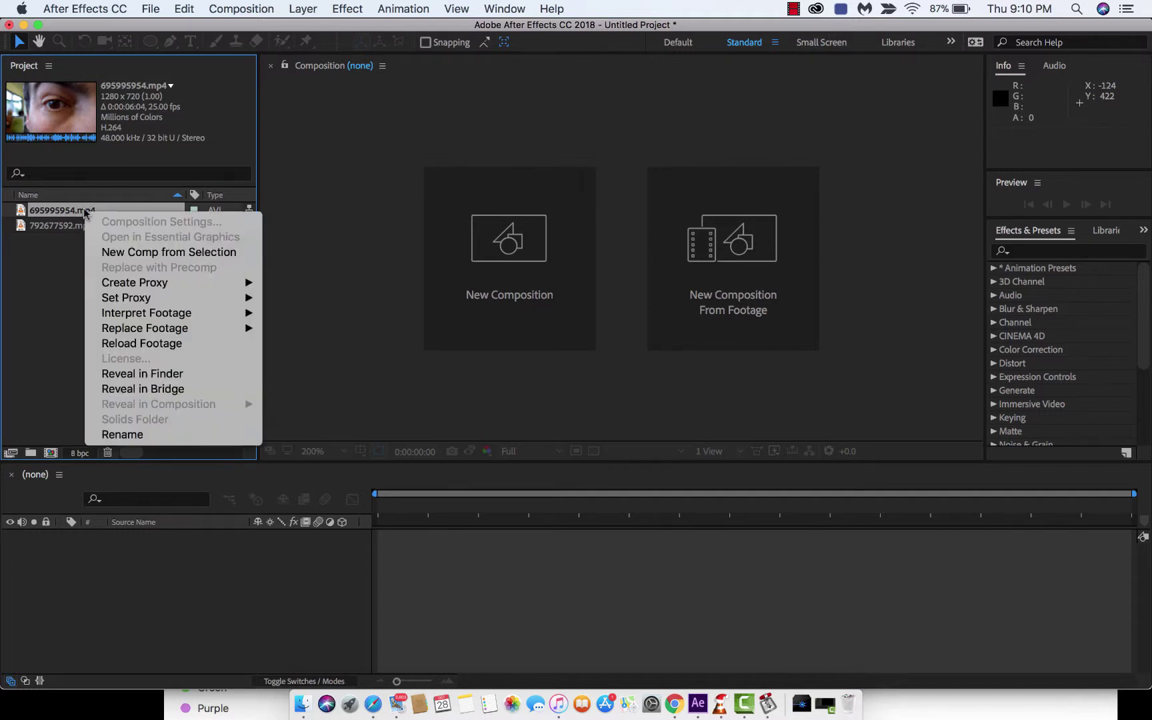
pyautogui.click(122, 254)
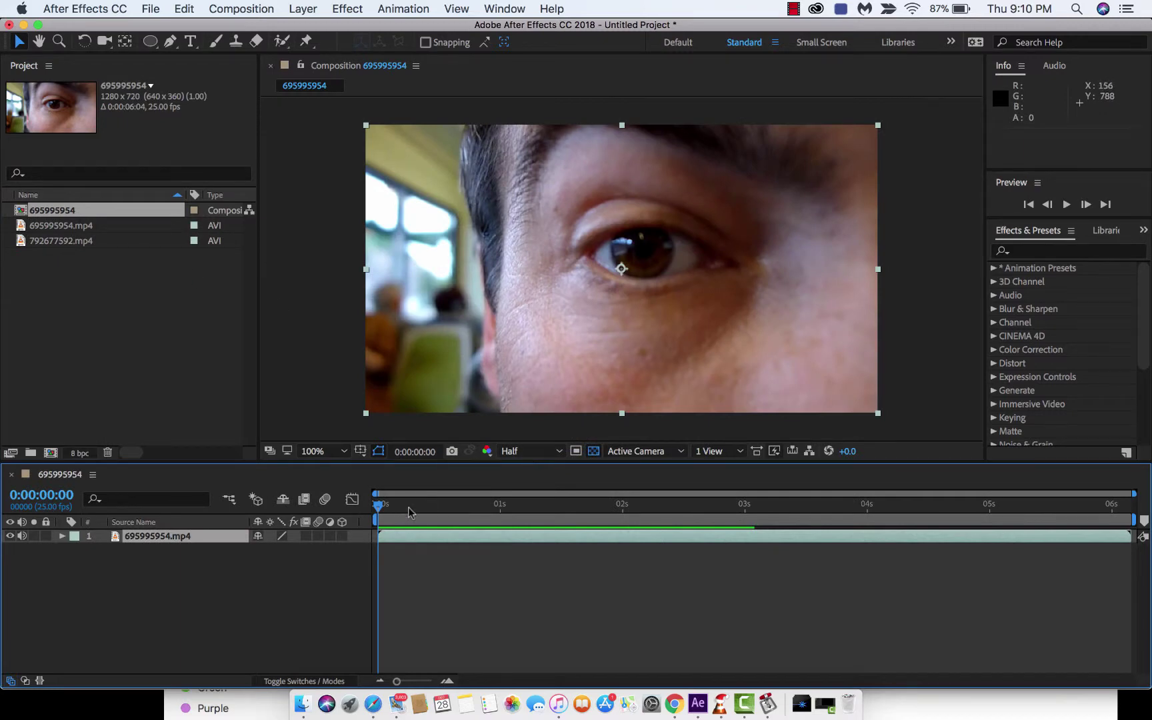
pyautogui.moveTo(378, 508); pyautogui.dragTo(500, 524)
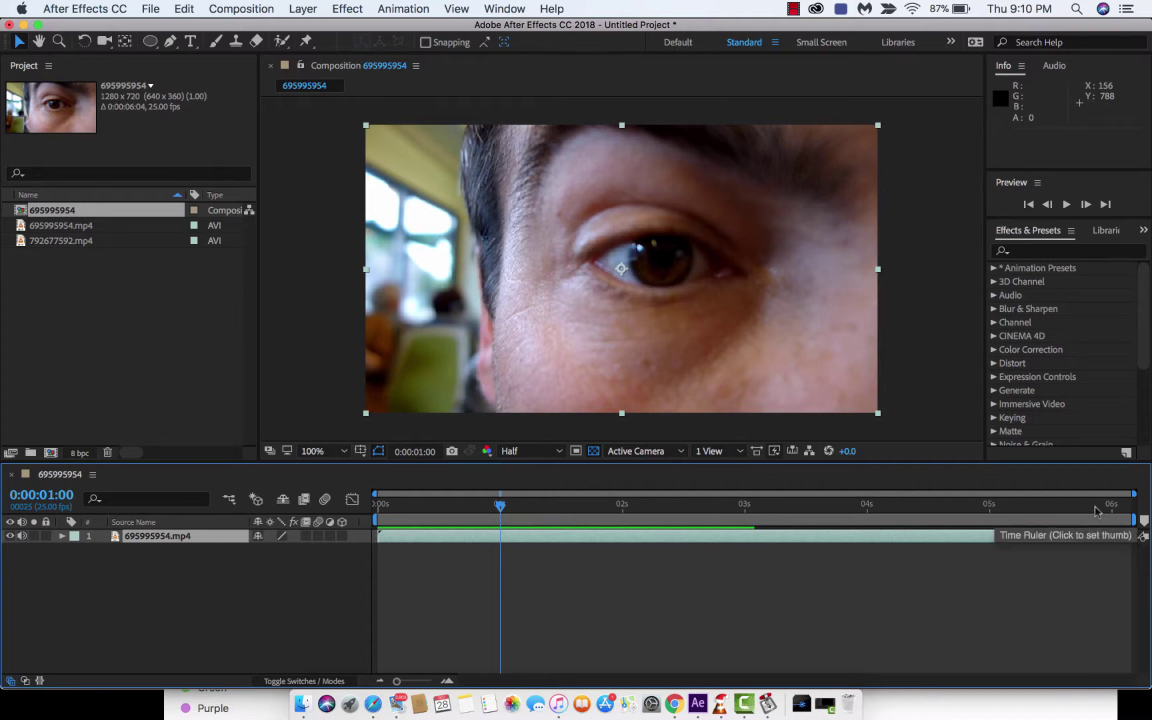
pyautogui.click(245, 8)
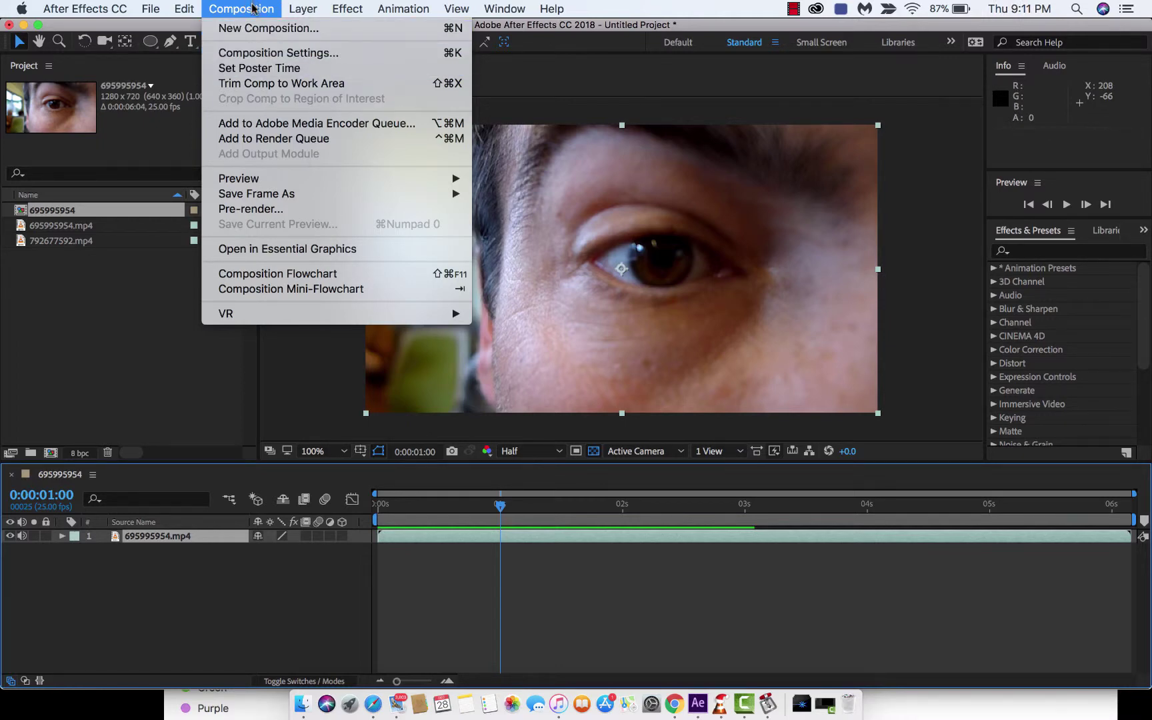
# - Cut the eye layer and work area back to one second, then trim the comp to the work area
pyautogui.click(281, 82)
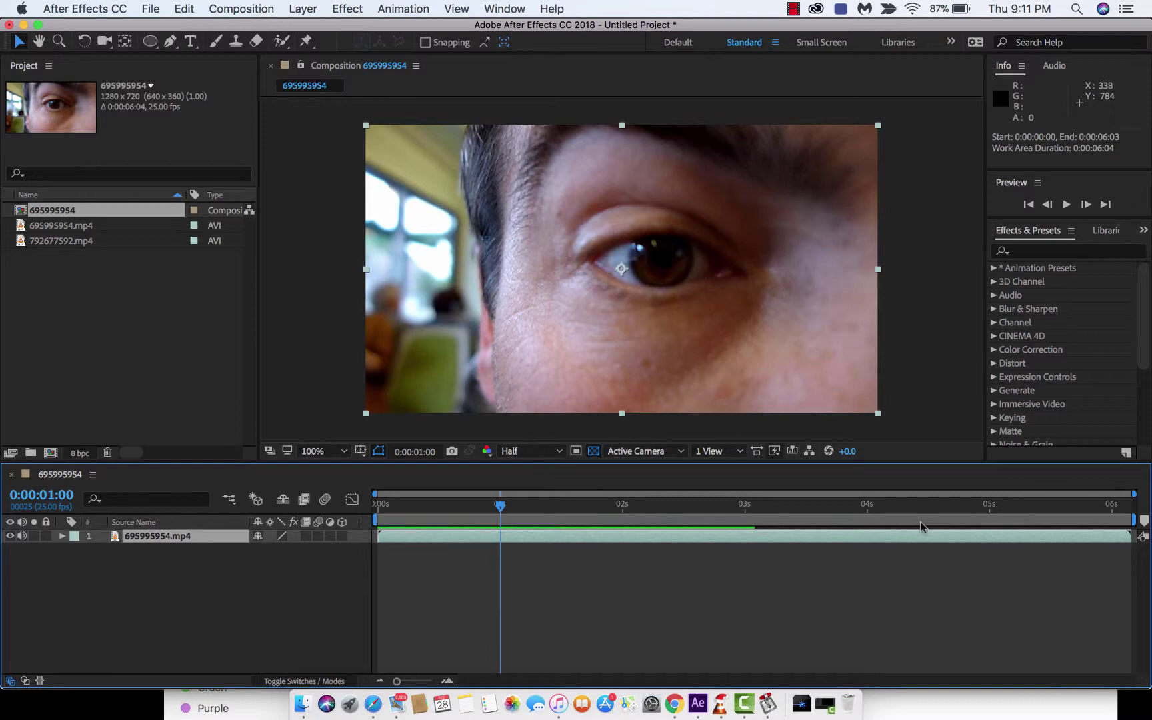
pyautogui.moveTo(1127, 535); pyautogui.dragTo(519, 531)
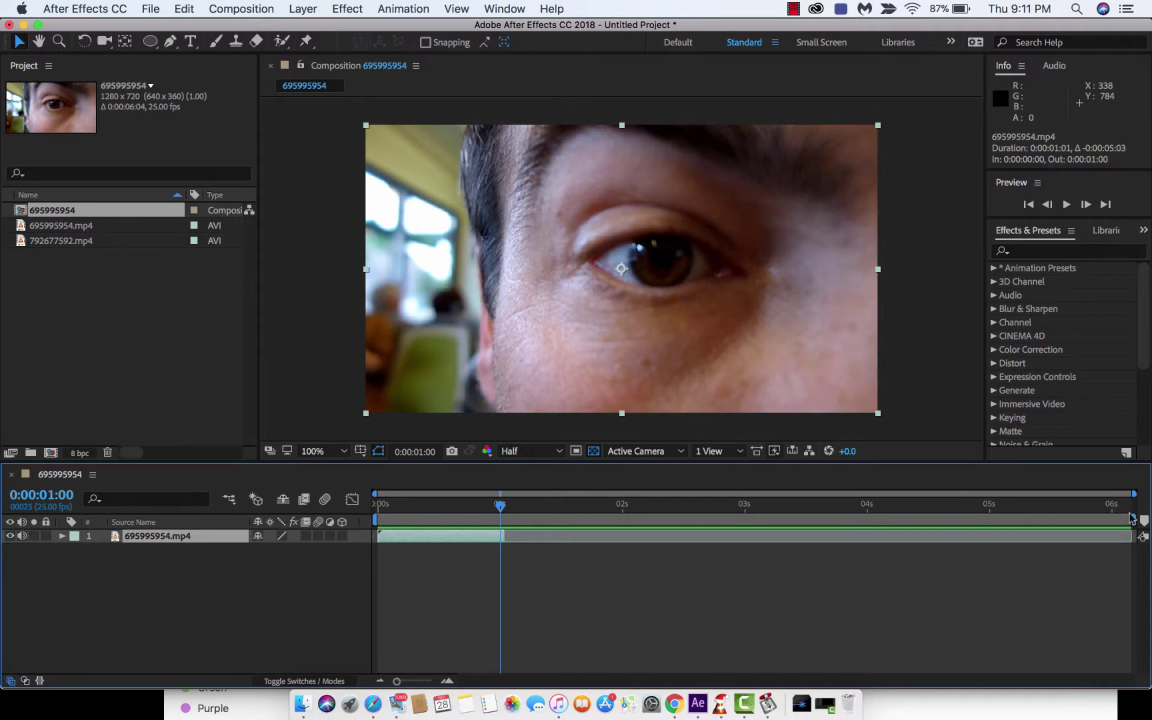
pyautogui.moveTo(1133, 519); pyautogui.dragTo(507, 519)
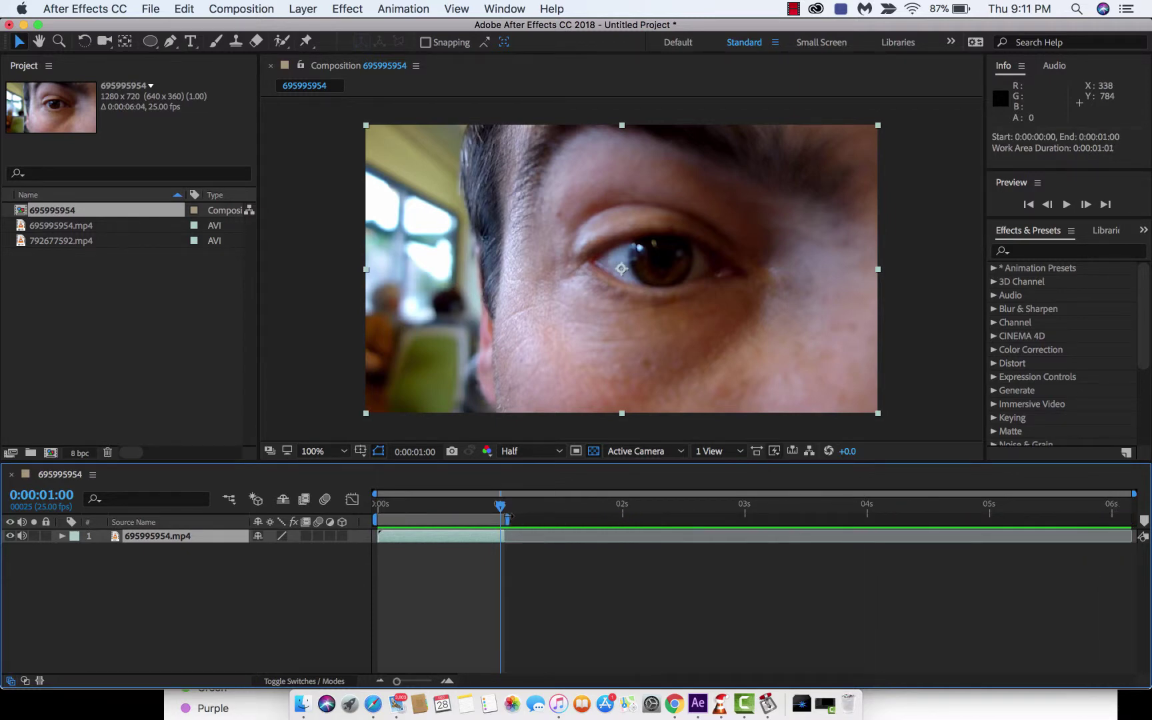
pyautogui.moveTo(1133, 493); pyautogui.dragTo(689, 494)
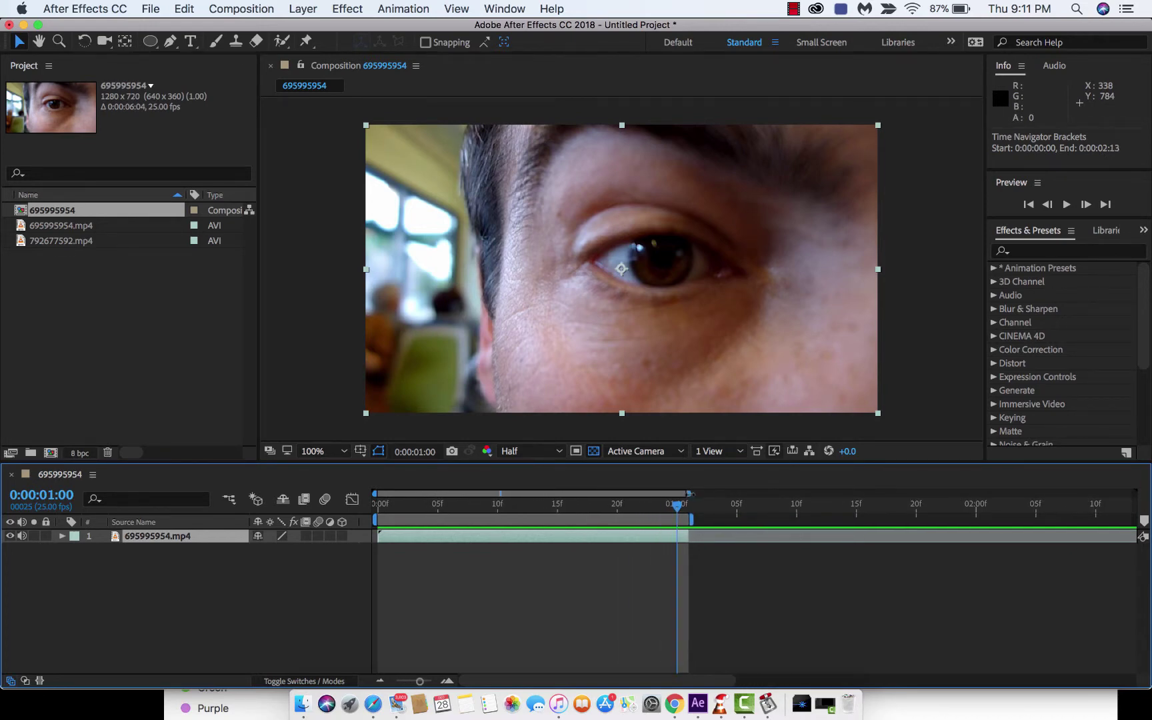
pyautogui.click(241, 8)
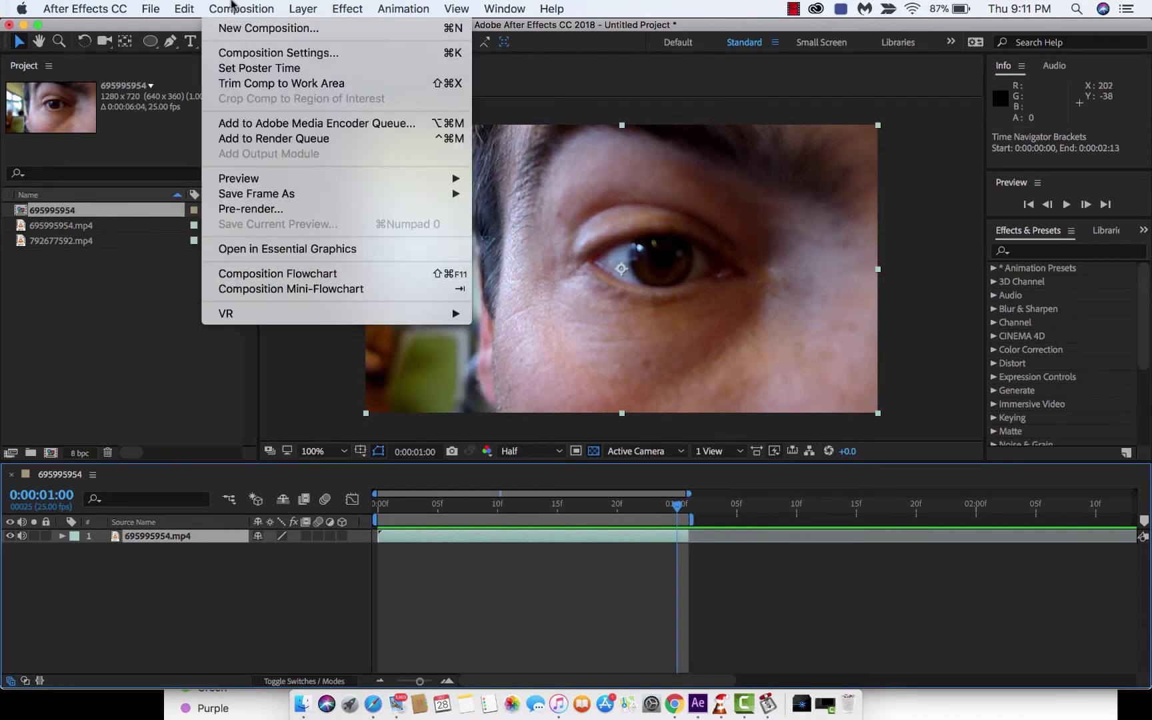
pyautogui.click(252, 83)
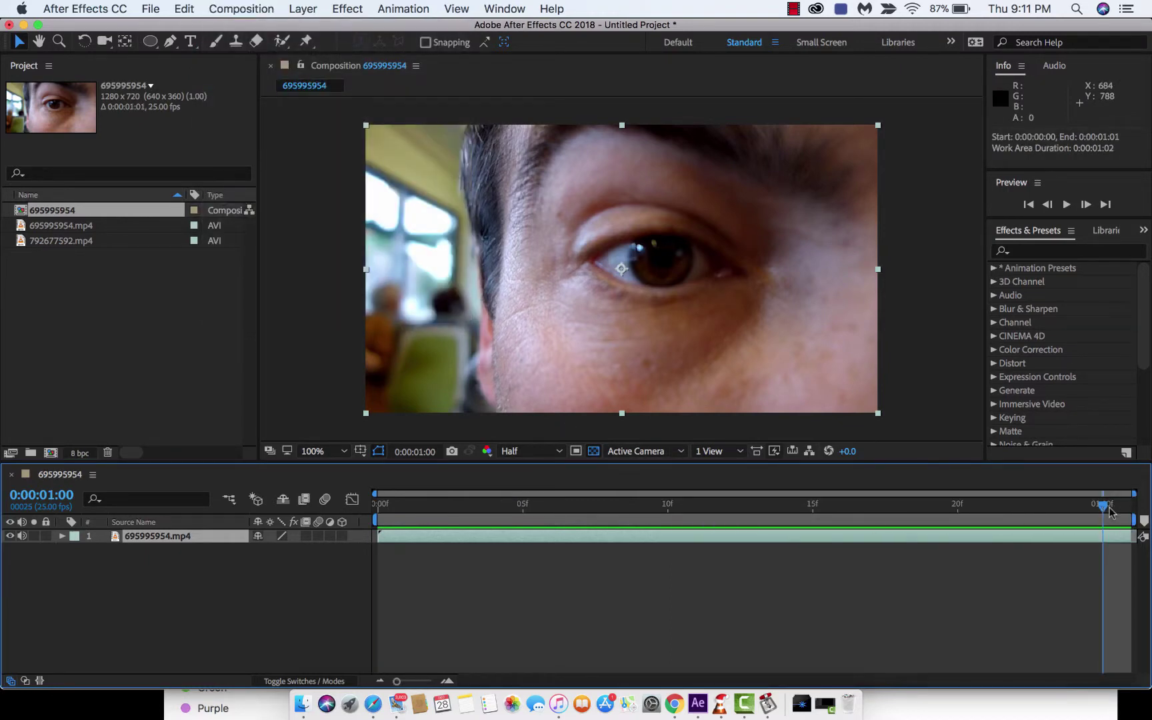
# - Preview the trimmed 0:00:01:01 clip full screen from the first frame
pyautogui.moveTo(1103, 505); pyautogui.dragTo(265, 481)
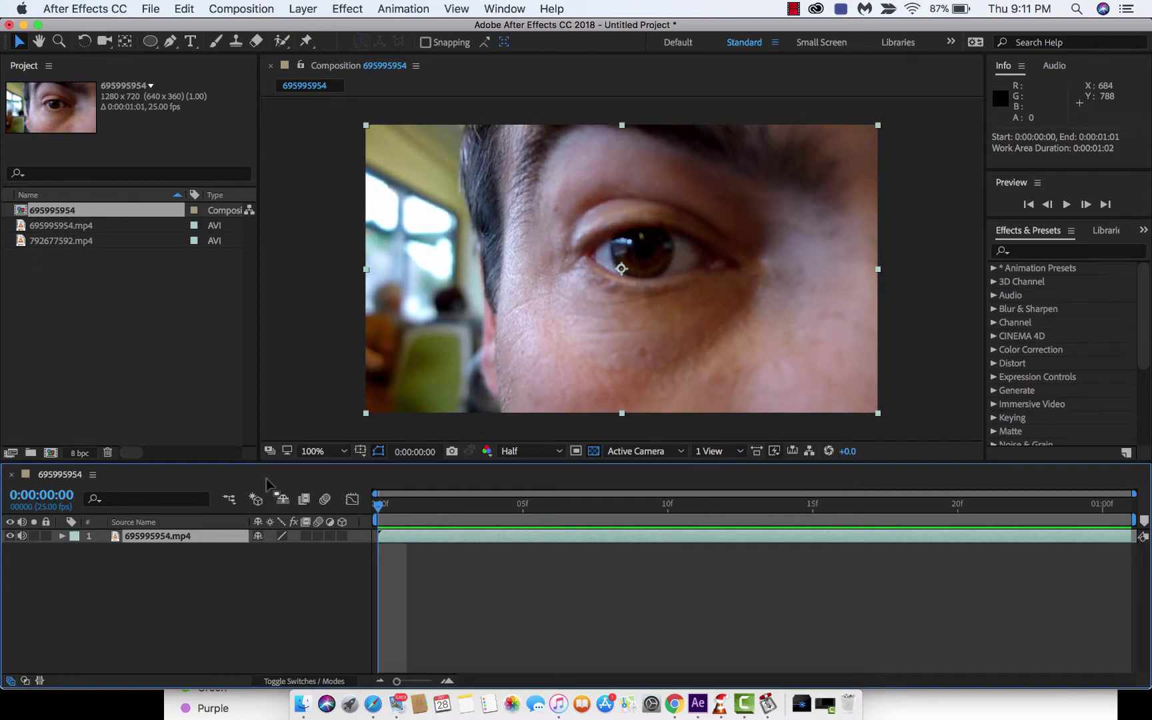
pyautogui.press('`')
pyautogui.press('space')
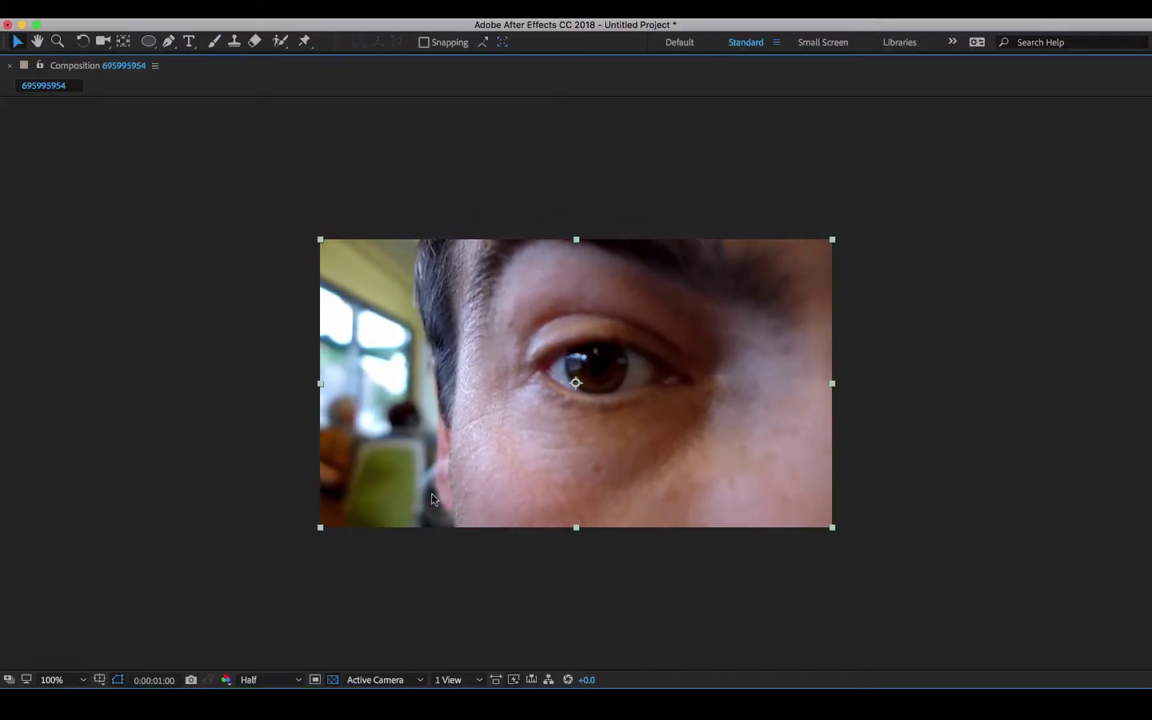
pyautogui.press('`')
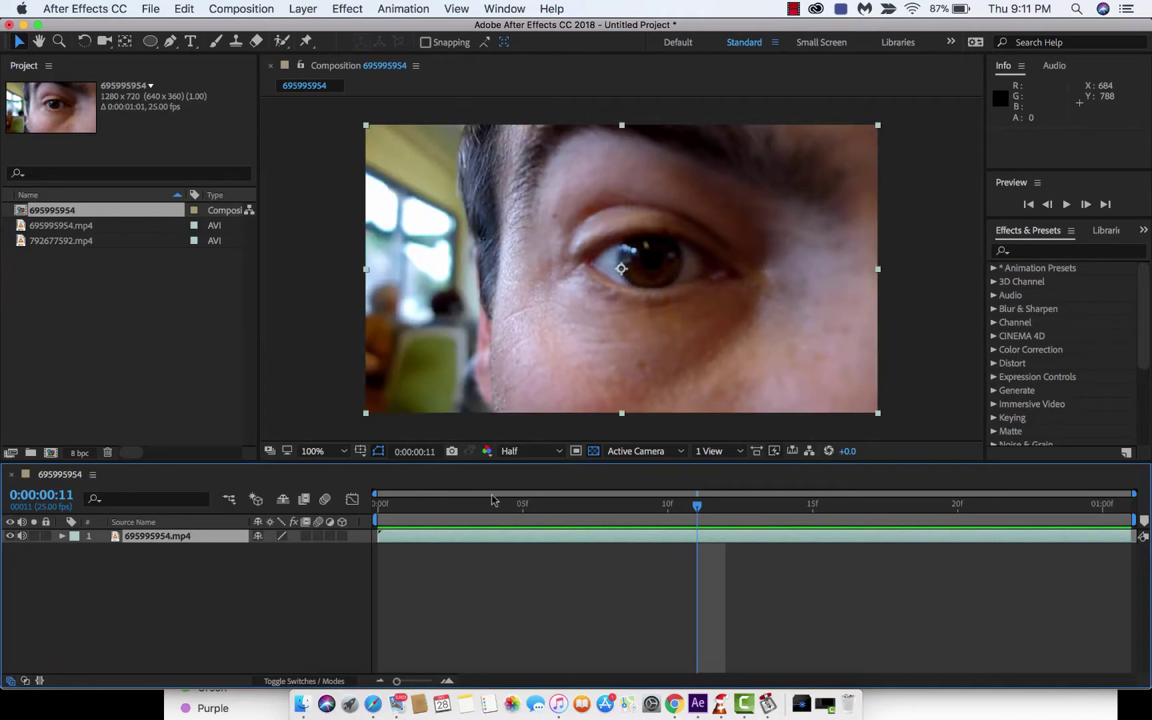
# - Place 792677592.mp4 as a hidden layer 2 below the eye footage, then select layer 1
pyautogui.moveTo(435, 504); pyautogui.dragTo(371, 508)
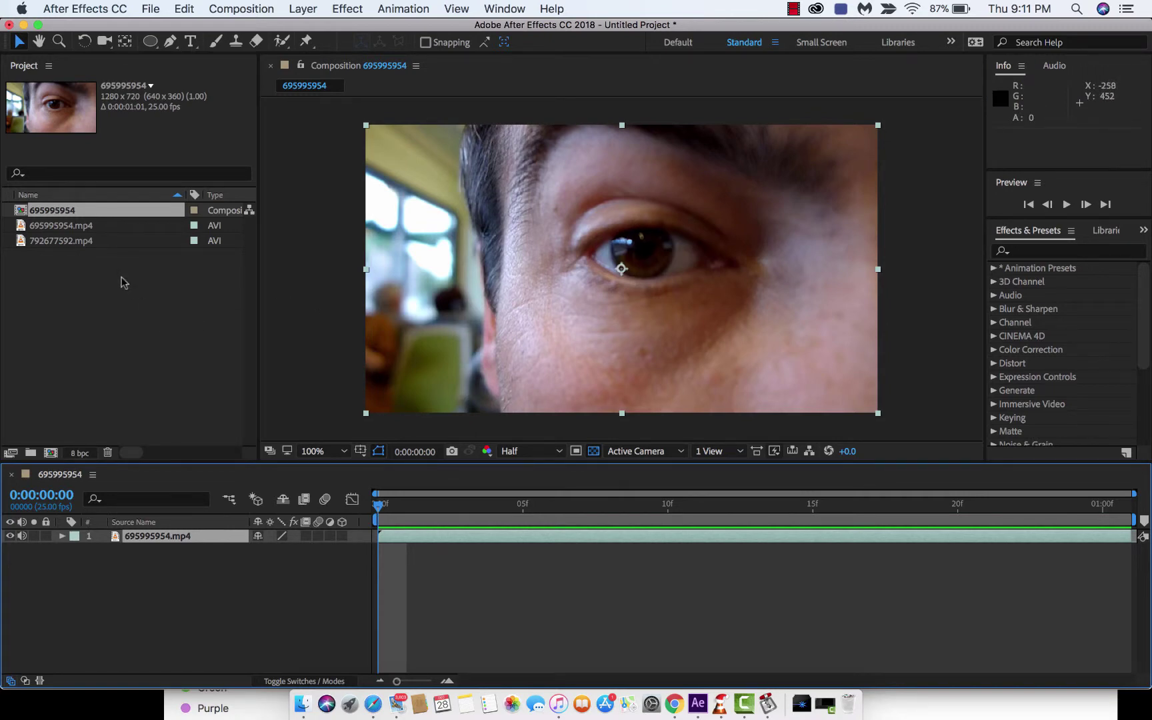
pyautogui.click(75, 241)
pyautogui.moveTo(73, 243); pyautogui.dragTo(119, 548)
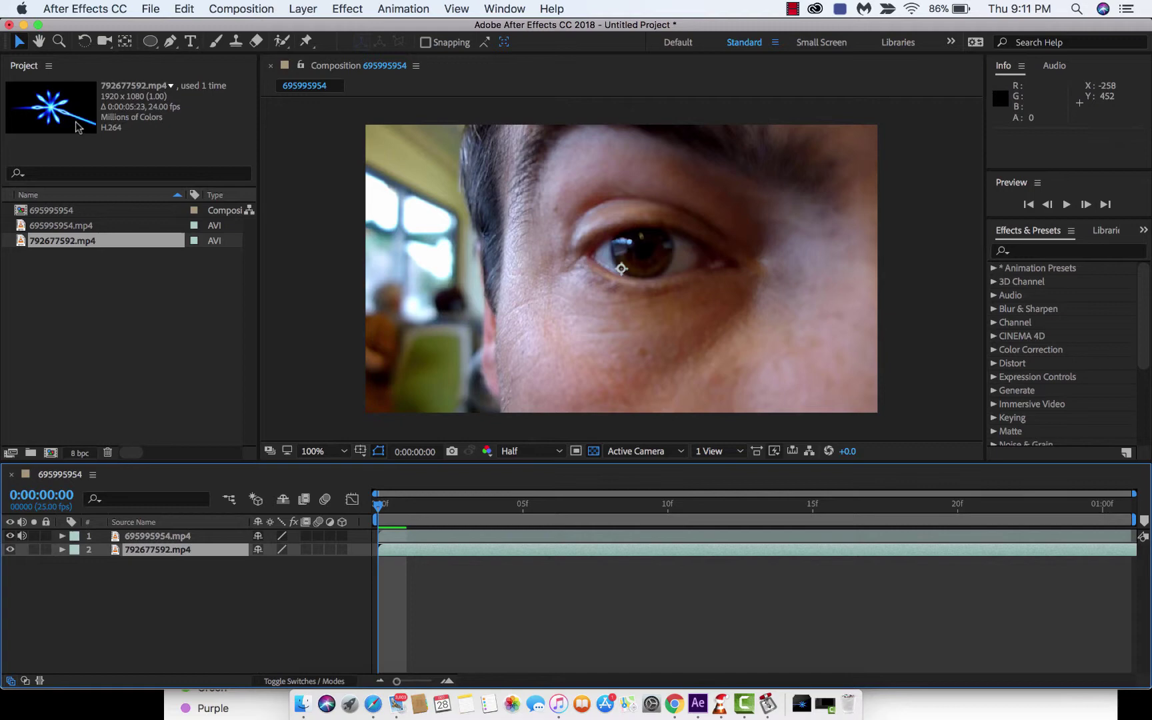
pyautogui.click(144, 537)
pyautogui.click(146, 550)
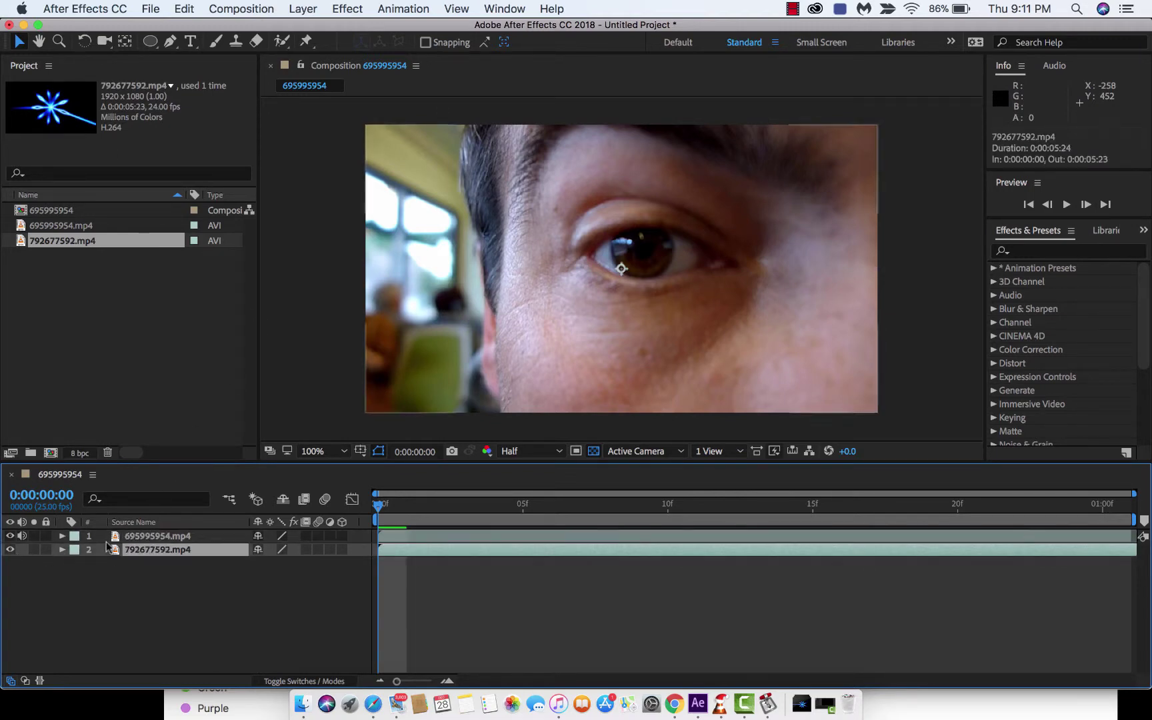
pyautogui.click(10, 550)
pyautogui.click(150, 542)
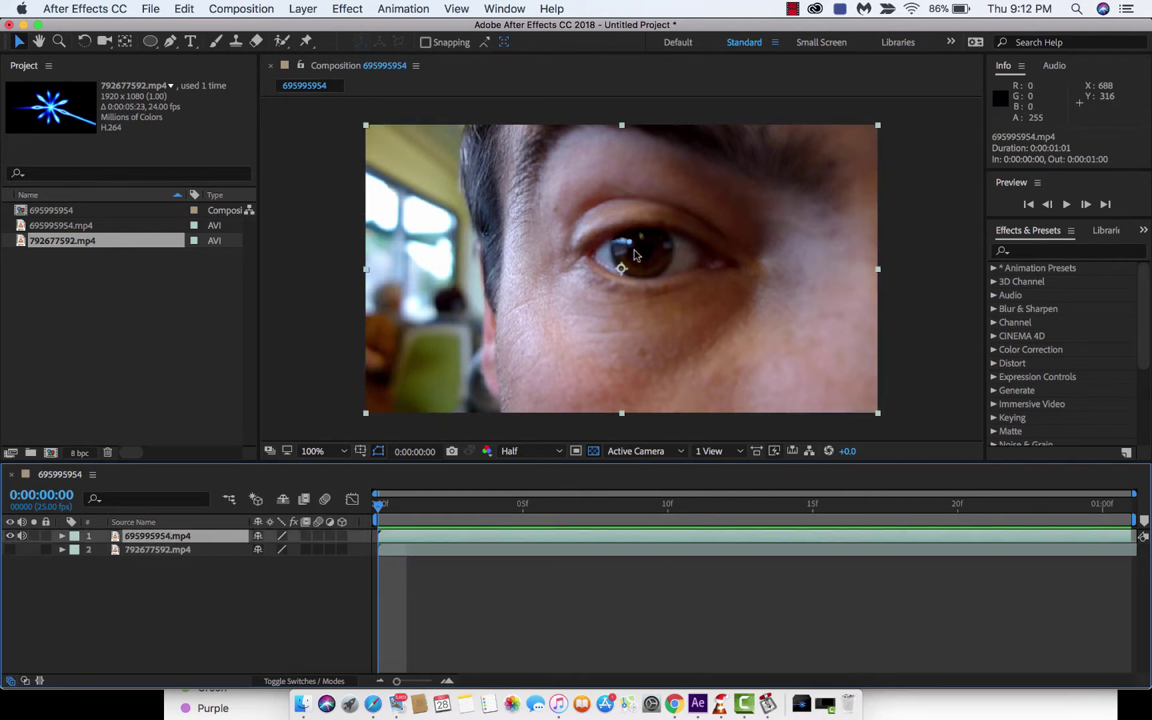
# - Zoom the viewer to 200% and switch to the Pen tool
pyautogui.press('.')
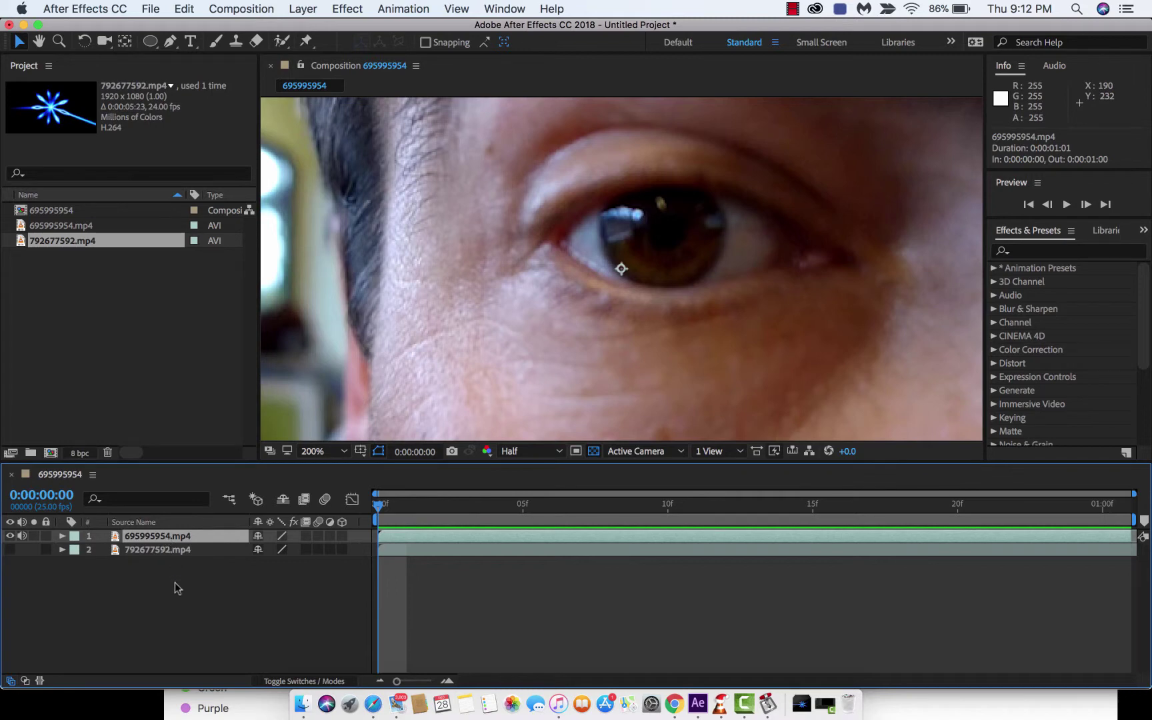
pyautogui.click(170, 42)
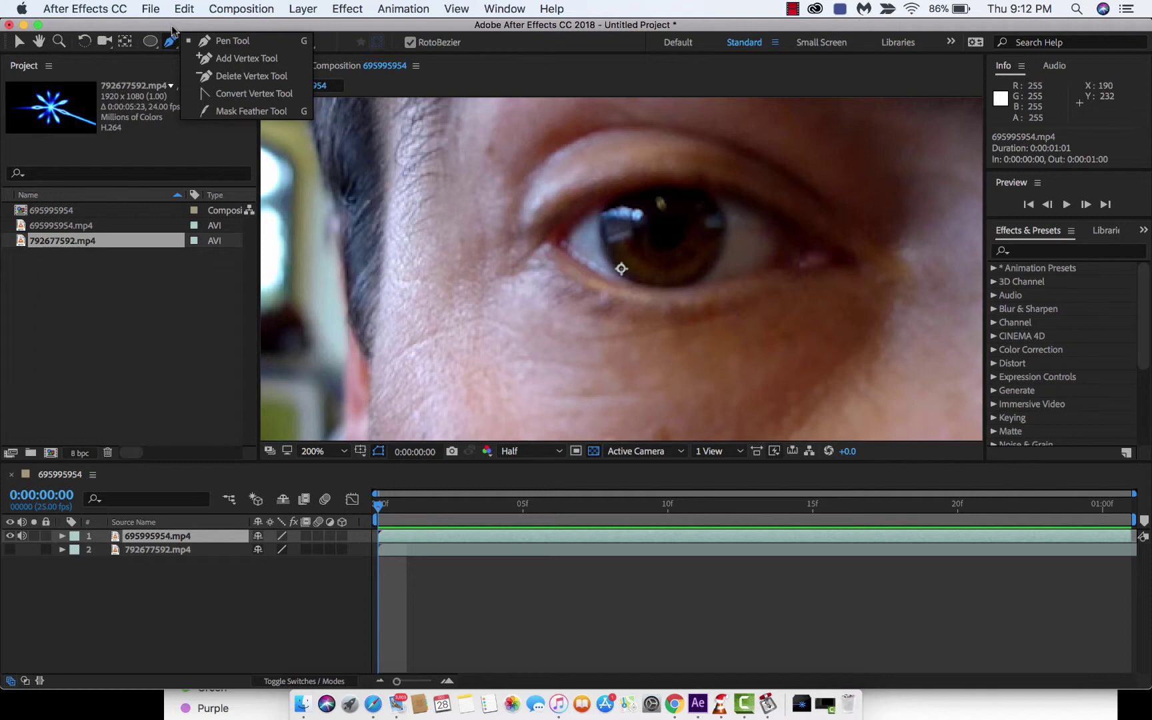
pyautogui.click(230, 40)
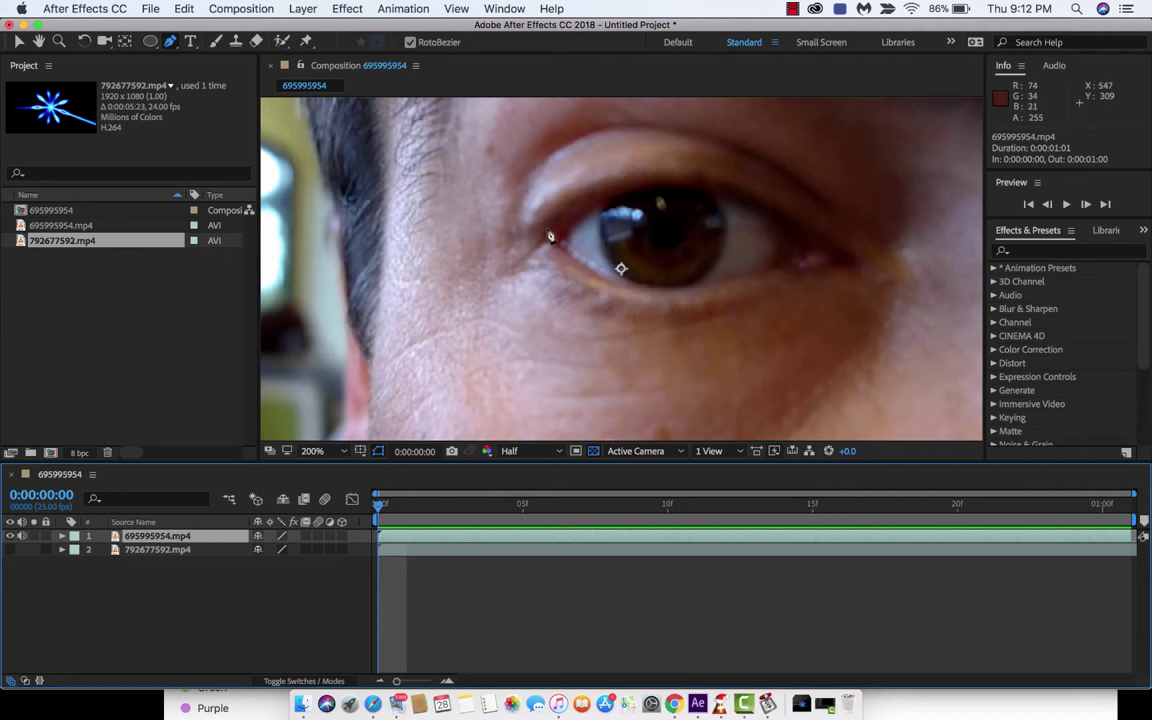
# - Trace a closed seven-point mask around the iris
pyautogui.click(619, 193)
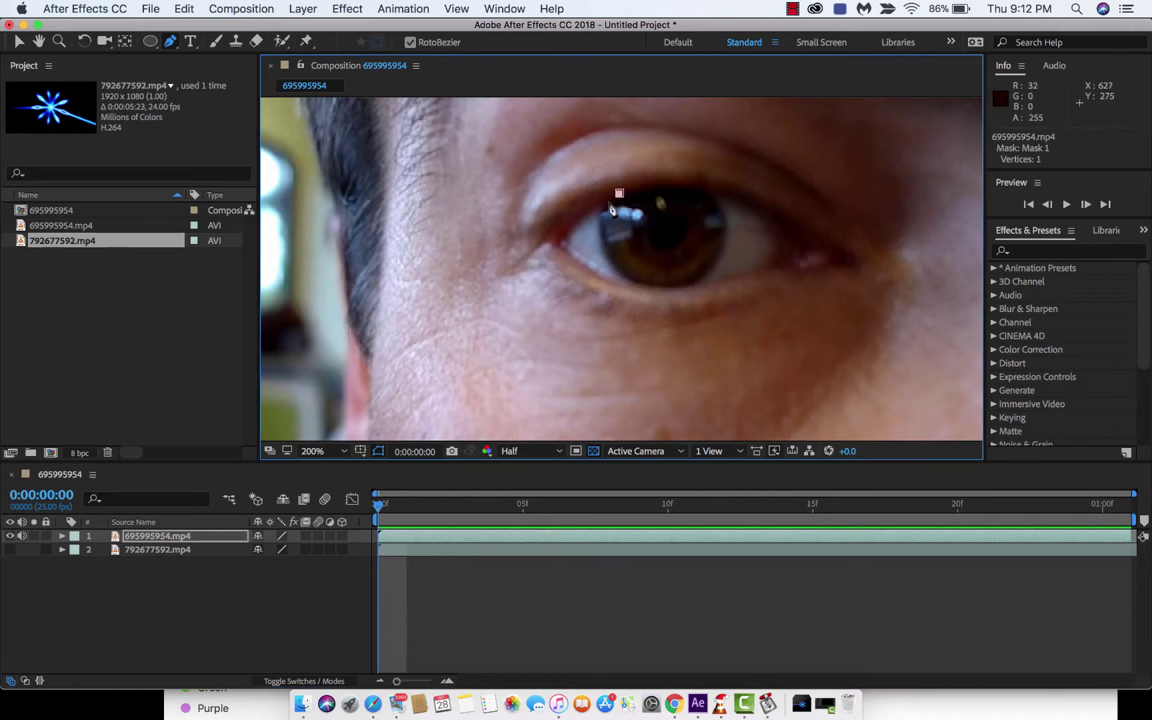
pyautogui.click(603, 204)
pyautogui.click(603, 259)
pyautogui.click(638, 282)
pyautogui.click(704, 281)
pyautogui.click(728, 231)
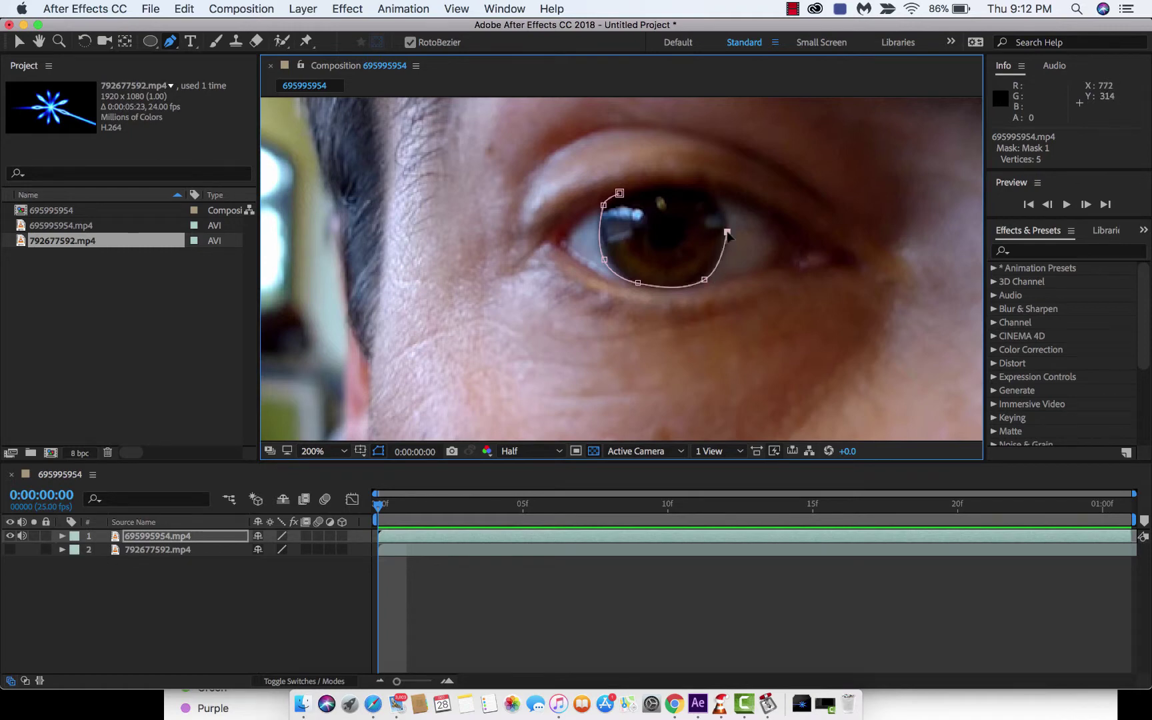
pyautogui.click(704, 191)
pyautogui.click(620, 192)
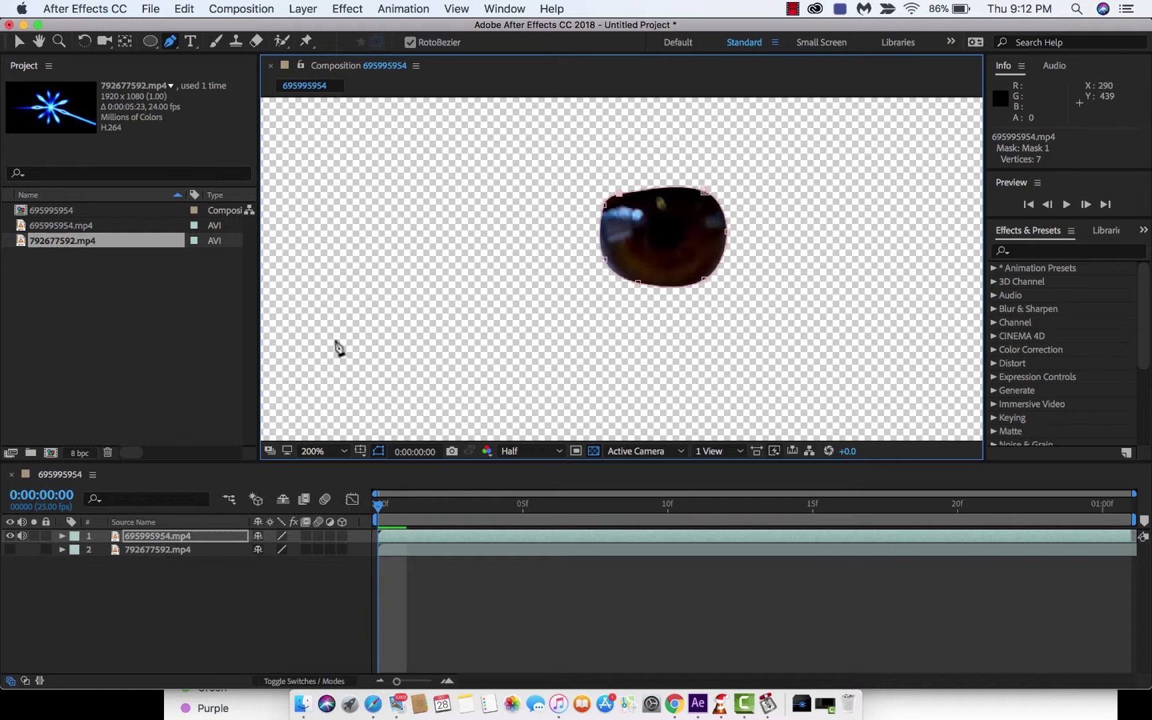
pyautogui.click(620, 194)
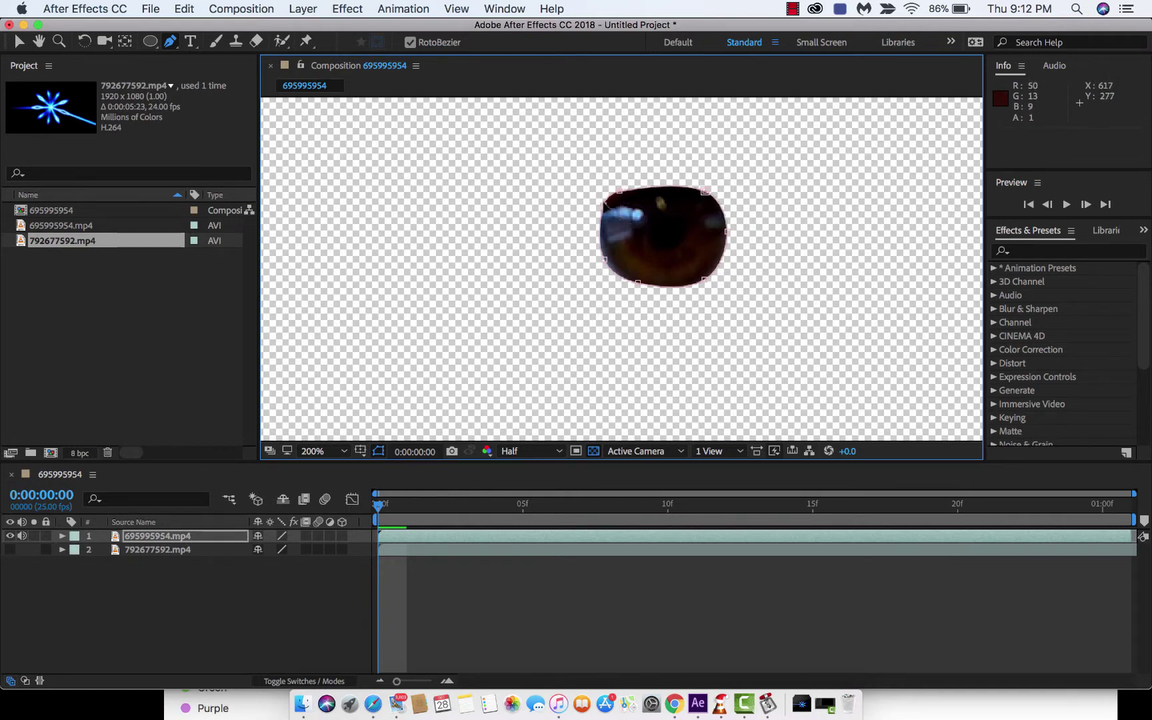
pyautogui.click(604, 205)
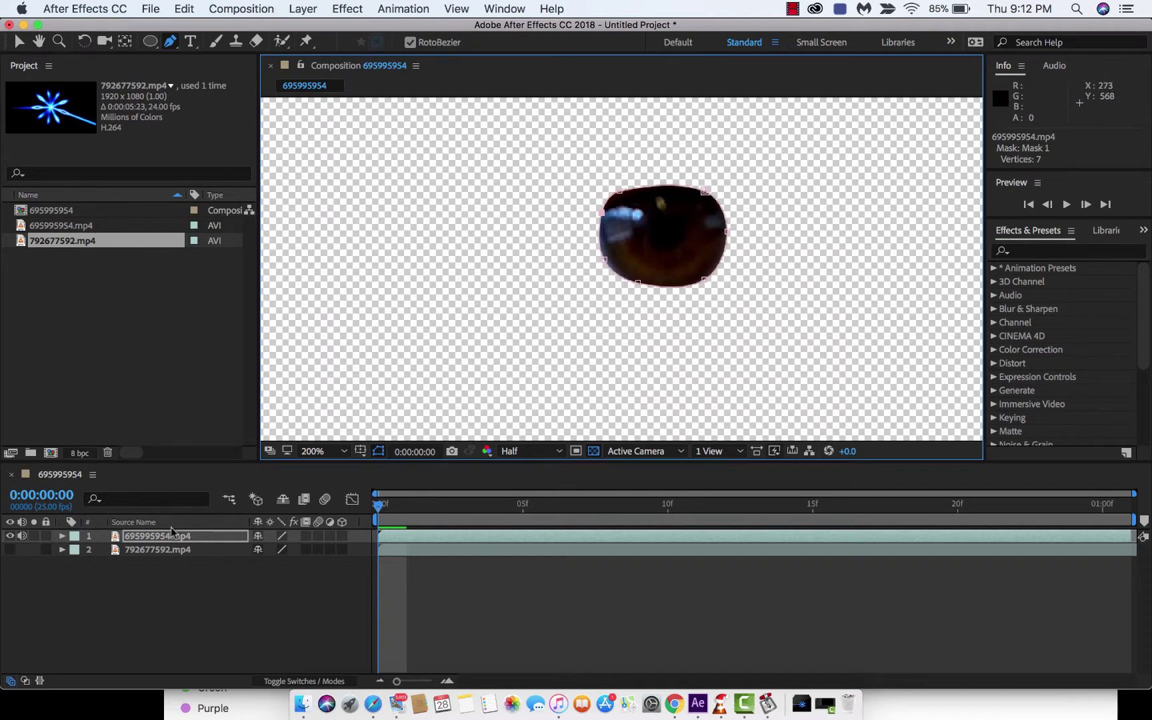
# - Set Mask 1 on the eye layer to Subtract mode
pyautogui.click(62, 536)
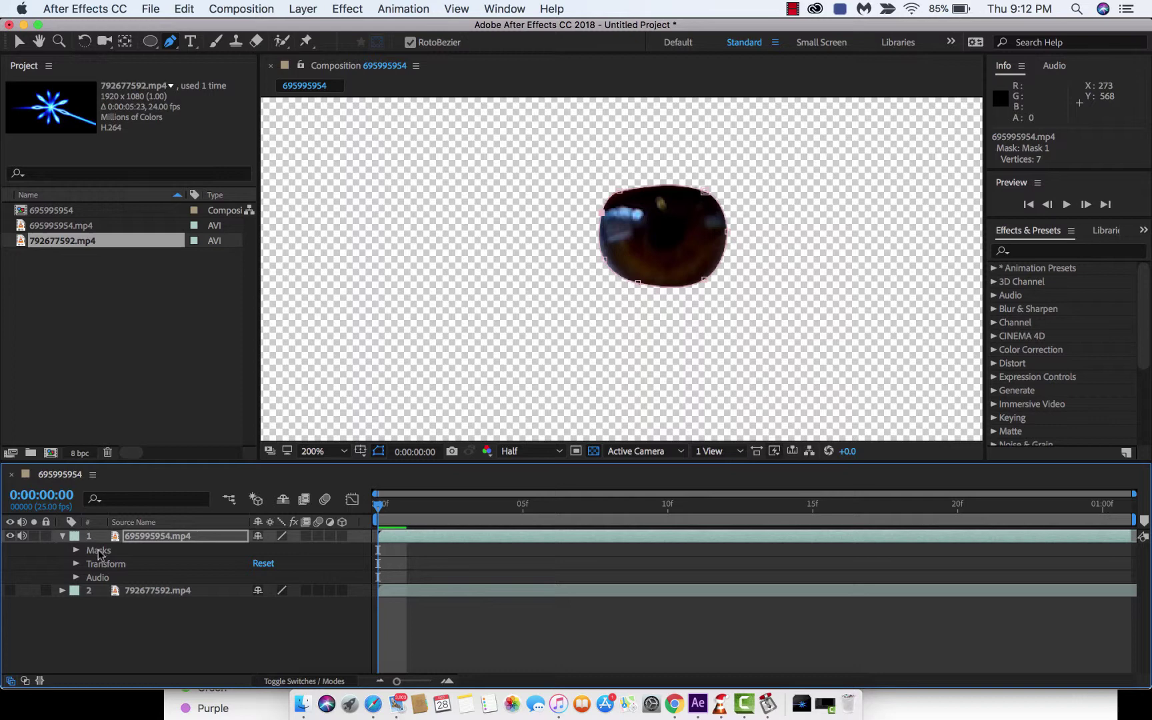
pyautogui.click(93, 552)
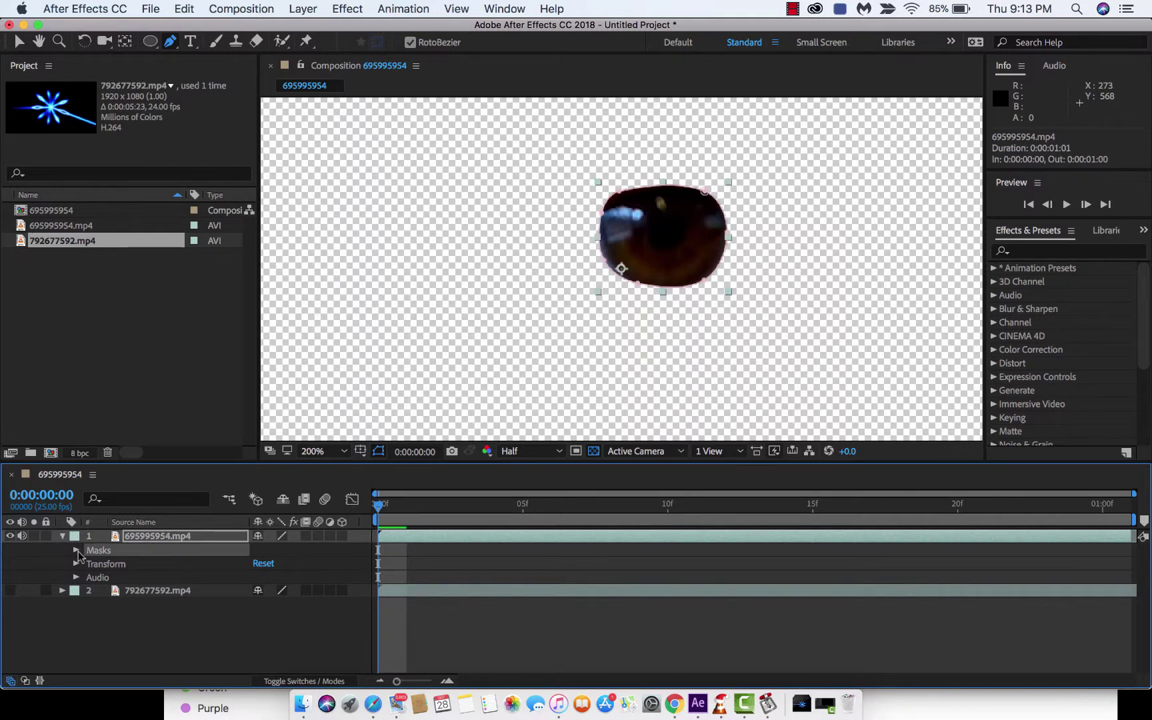
pyautogui.click(76, 551)
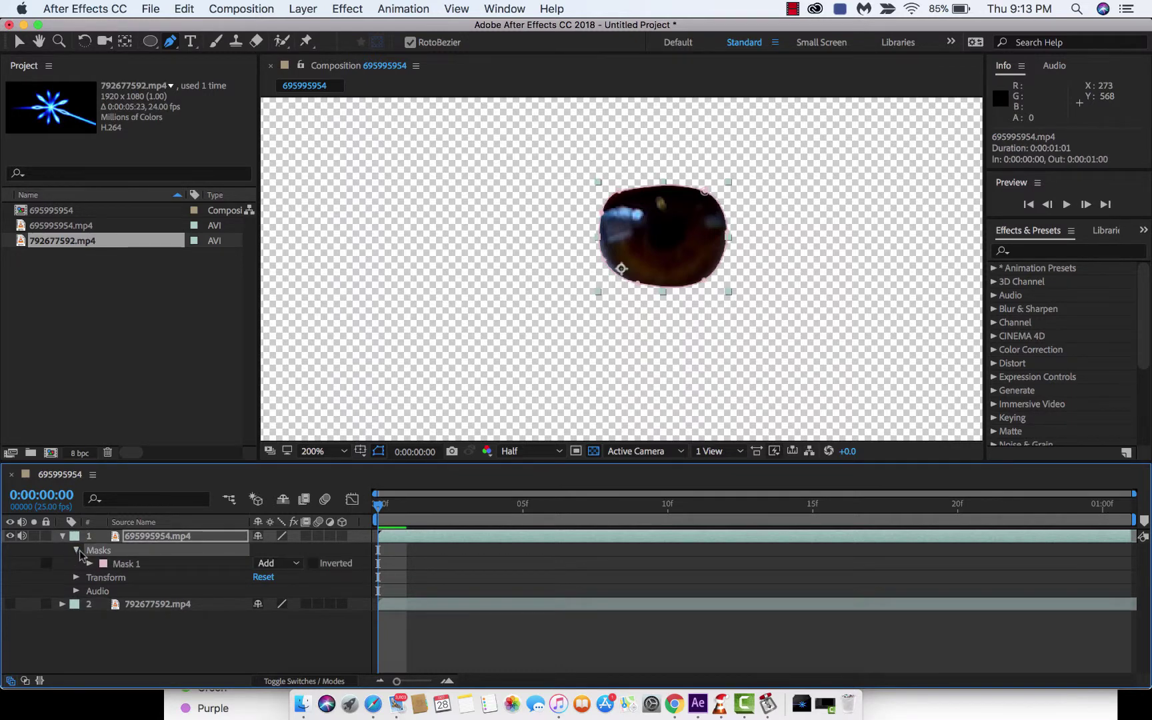
pyautogui.click(127, 565)
pyautogui.click(268, 564)
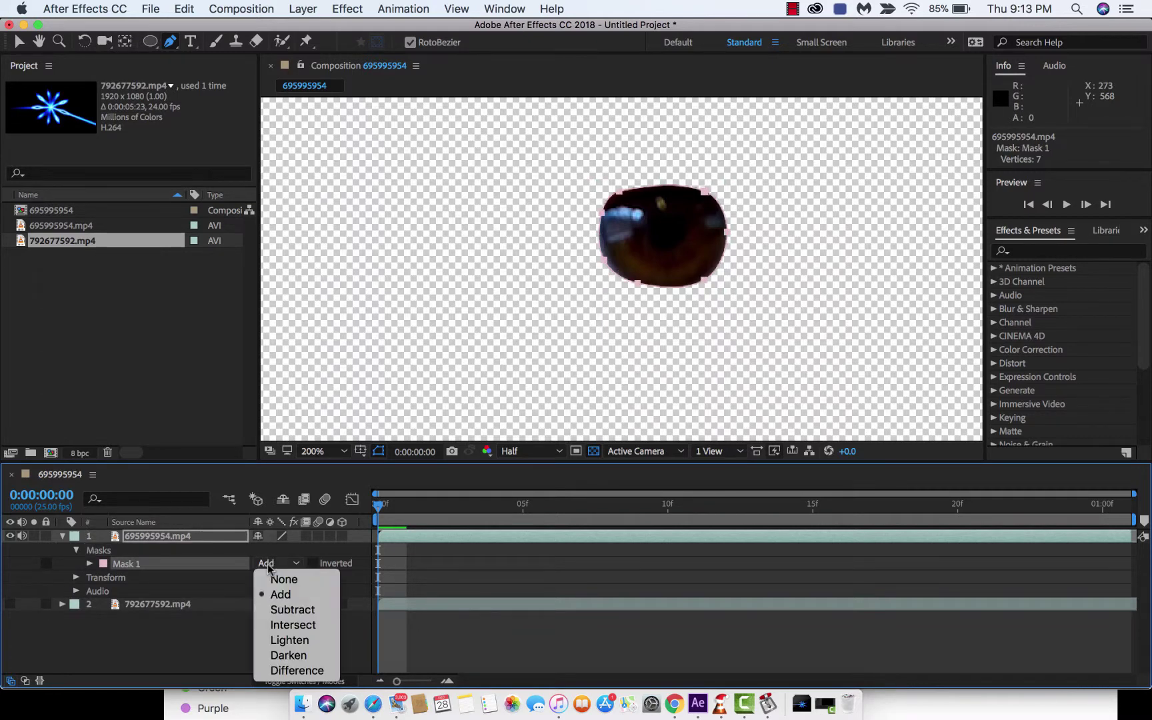
pyautogui.click(291, 610)
# - View the comp at 100% and toggle the transparency grid off and back on
pyautogui.press(',')
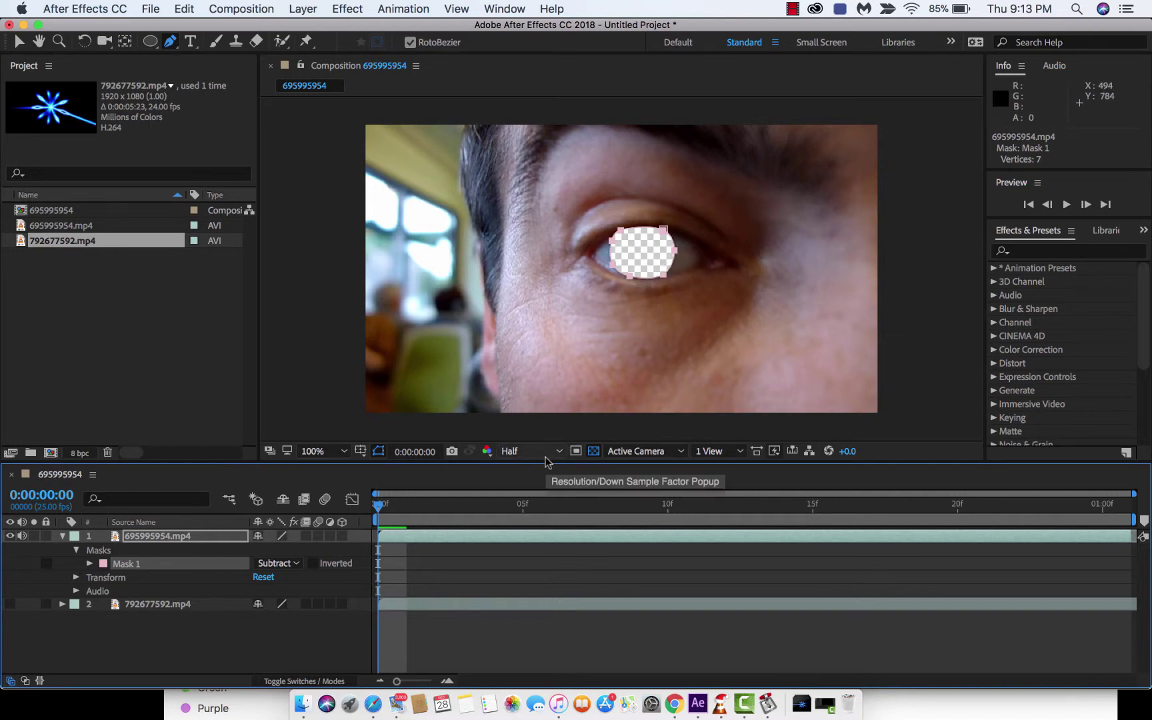
pyautogui.click(594, 452)
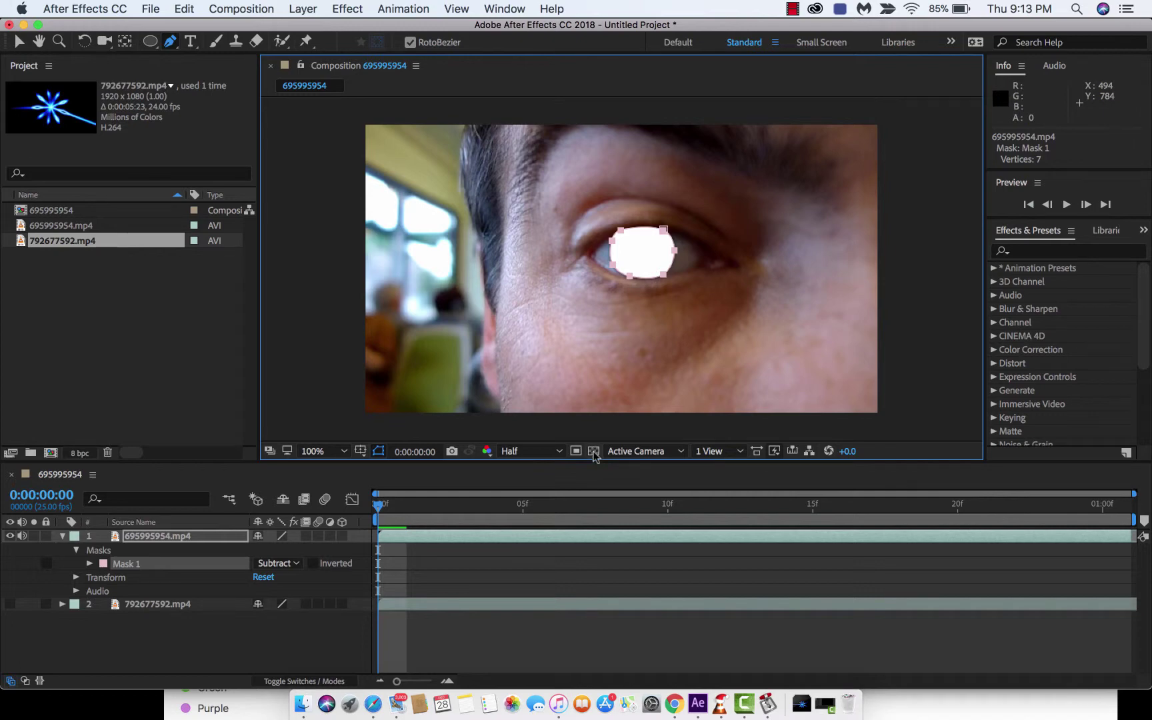
pyautogui.click(593, 452)
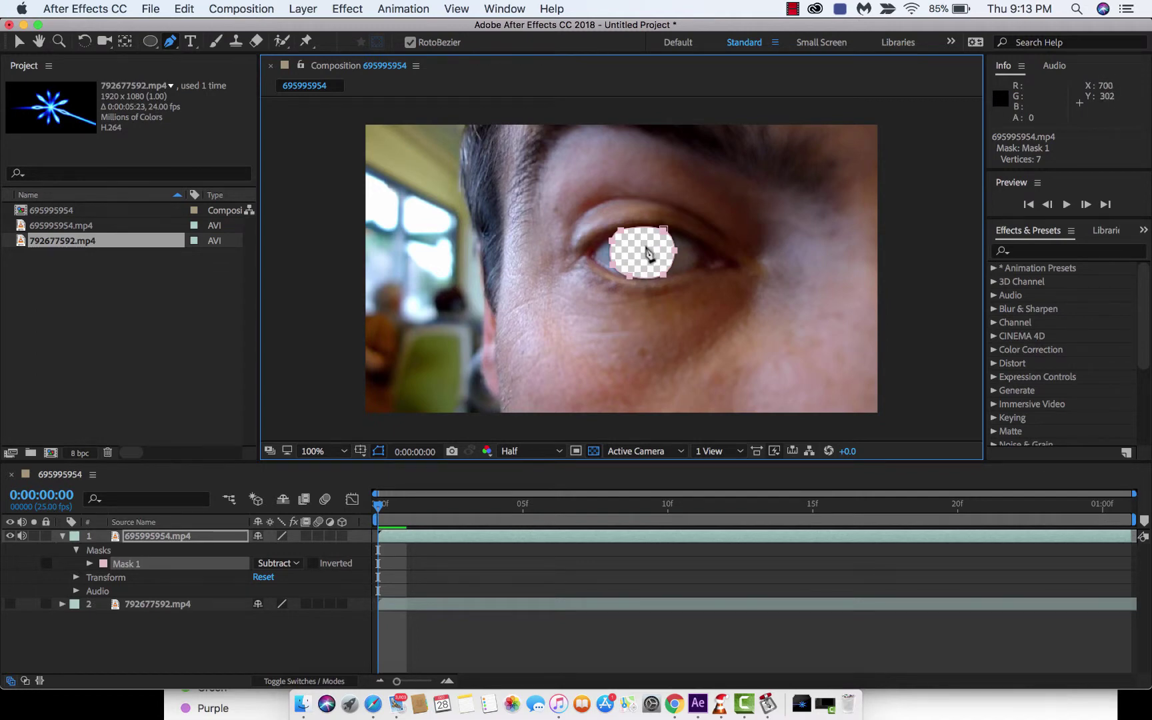
pyautogui.click(172, 539)
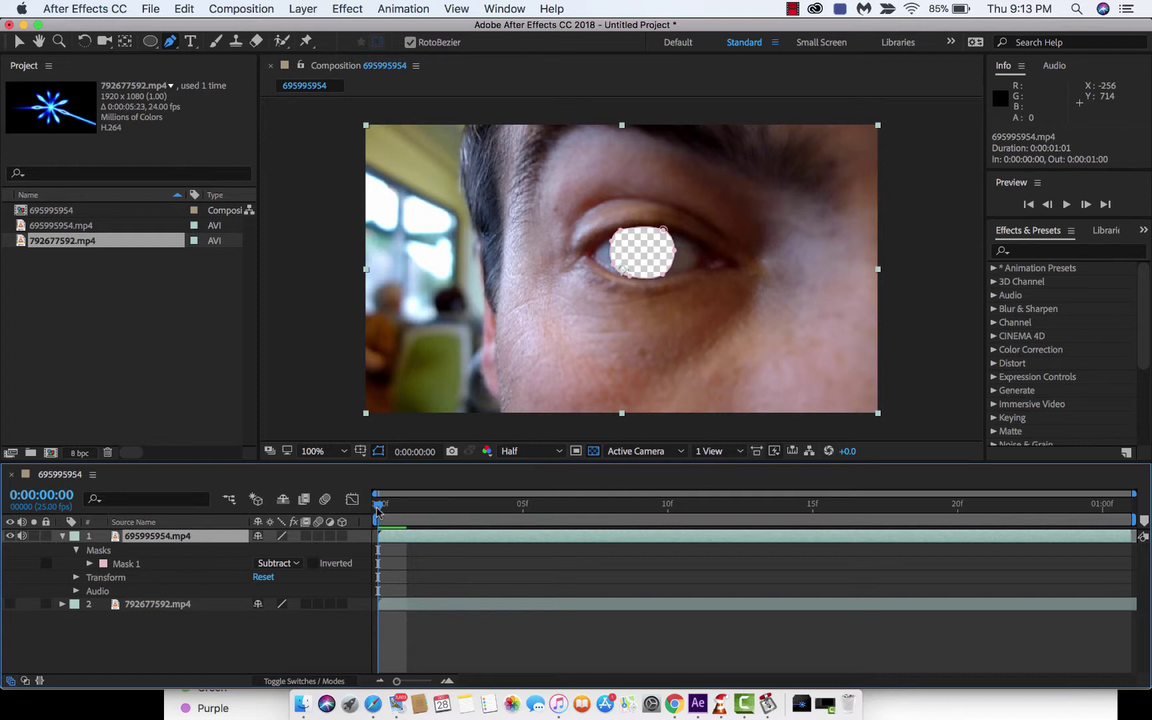
# - Track Mask 1 forward using Face Tracking (Detailed Features)
pyautogui.click(131, 567)
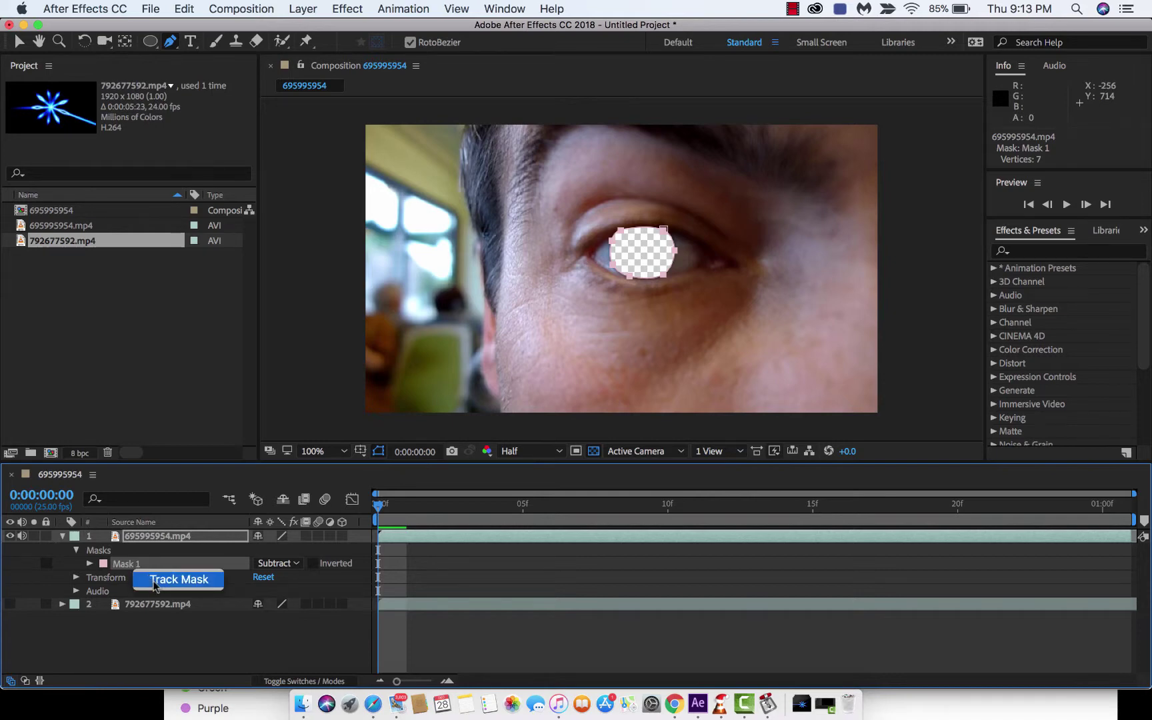
pyautogui.click(155, 581)
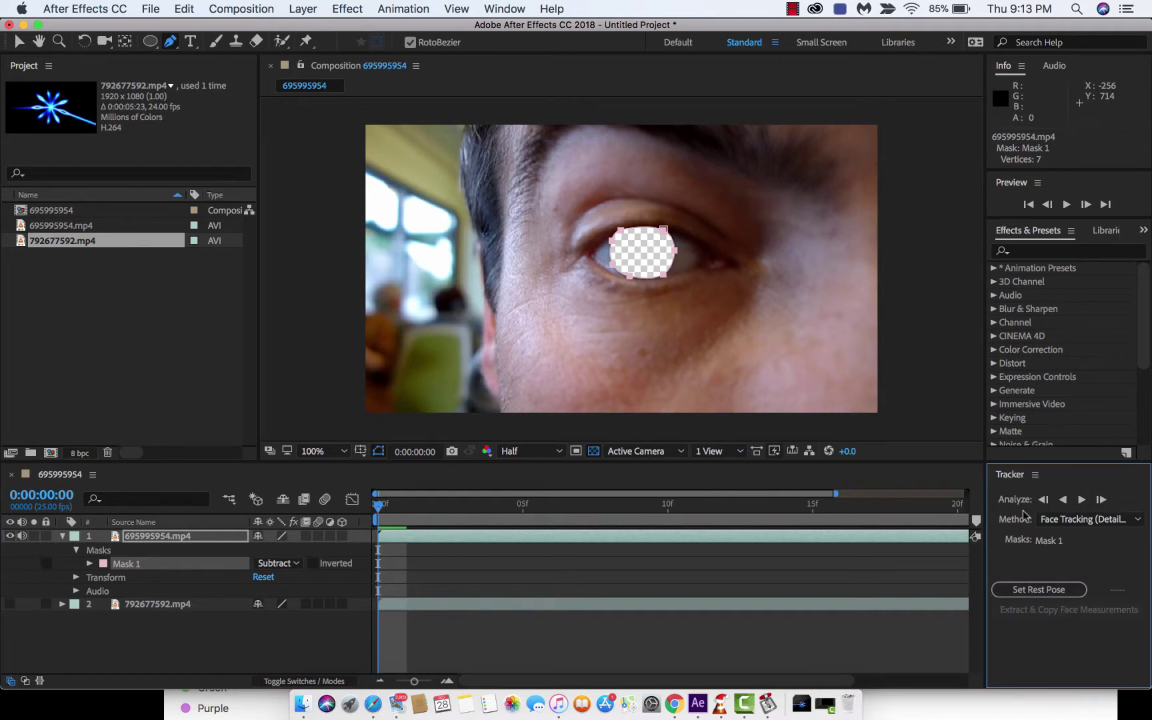
pyautogui.click(1082, 521)
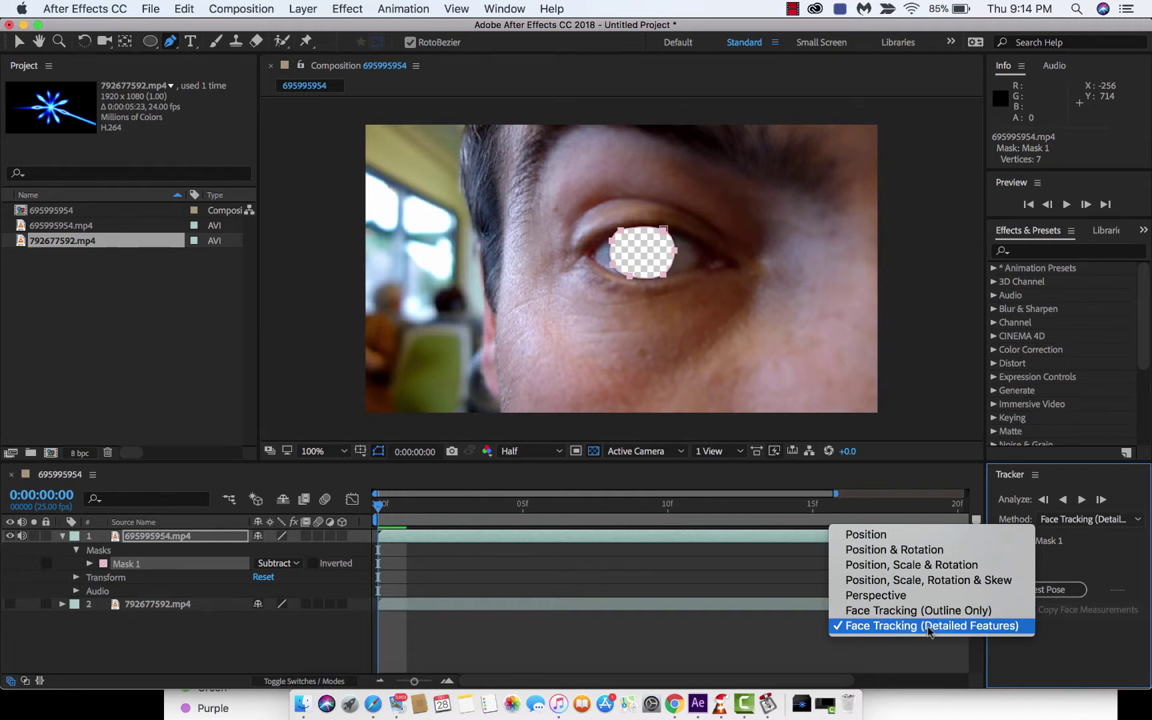
pyautogui.click(1100, 480)
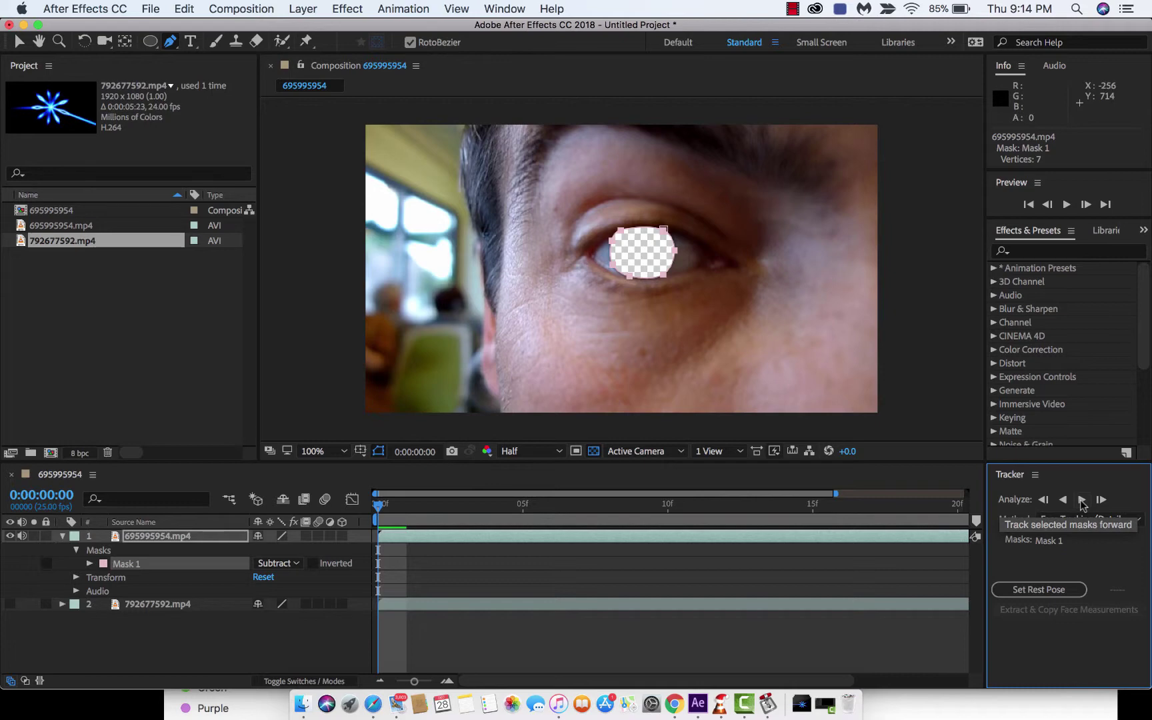
pyautogui.click(1081, 500)
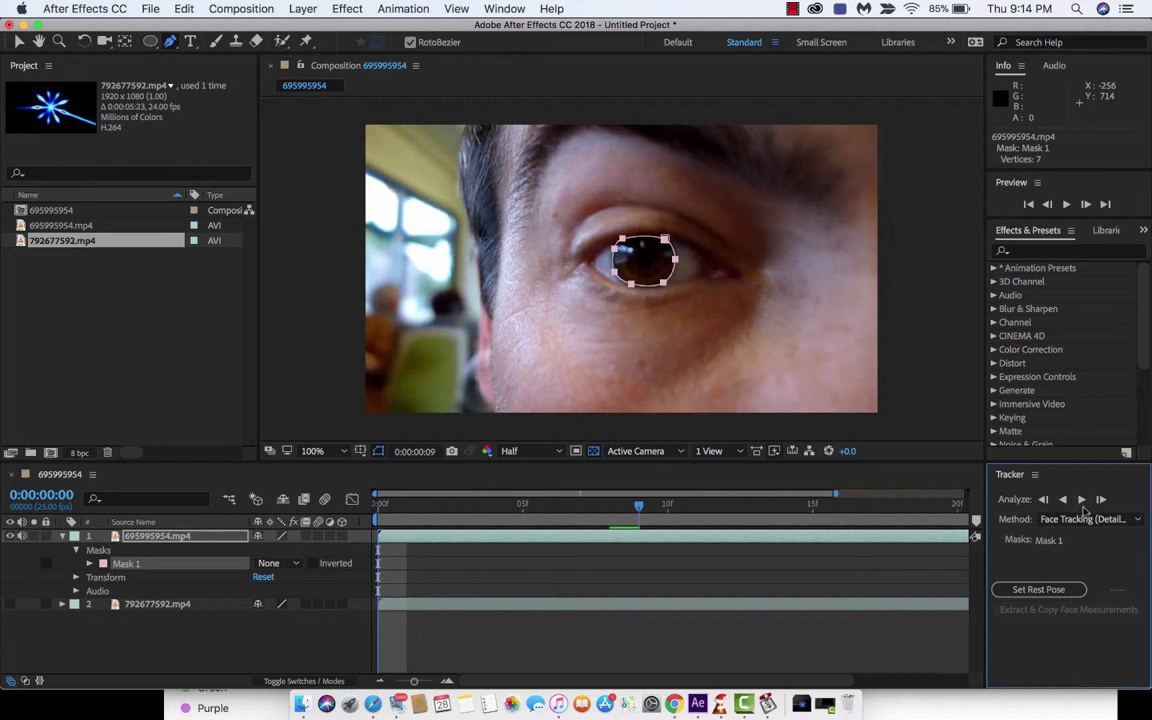
# - Step frame by frame through the clip to verify the mask track, then return to the start
pyautogui.click(398, 514)
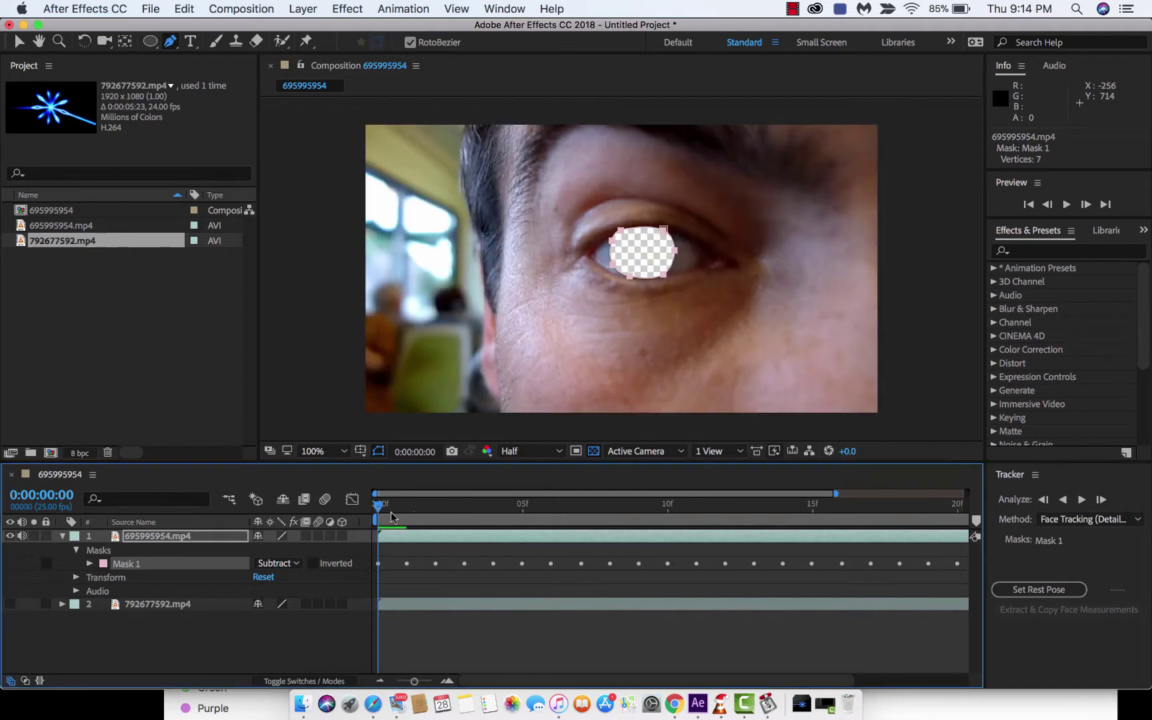
pyautogui.click(428, 510)
pyautogui.click(459, 511)
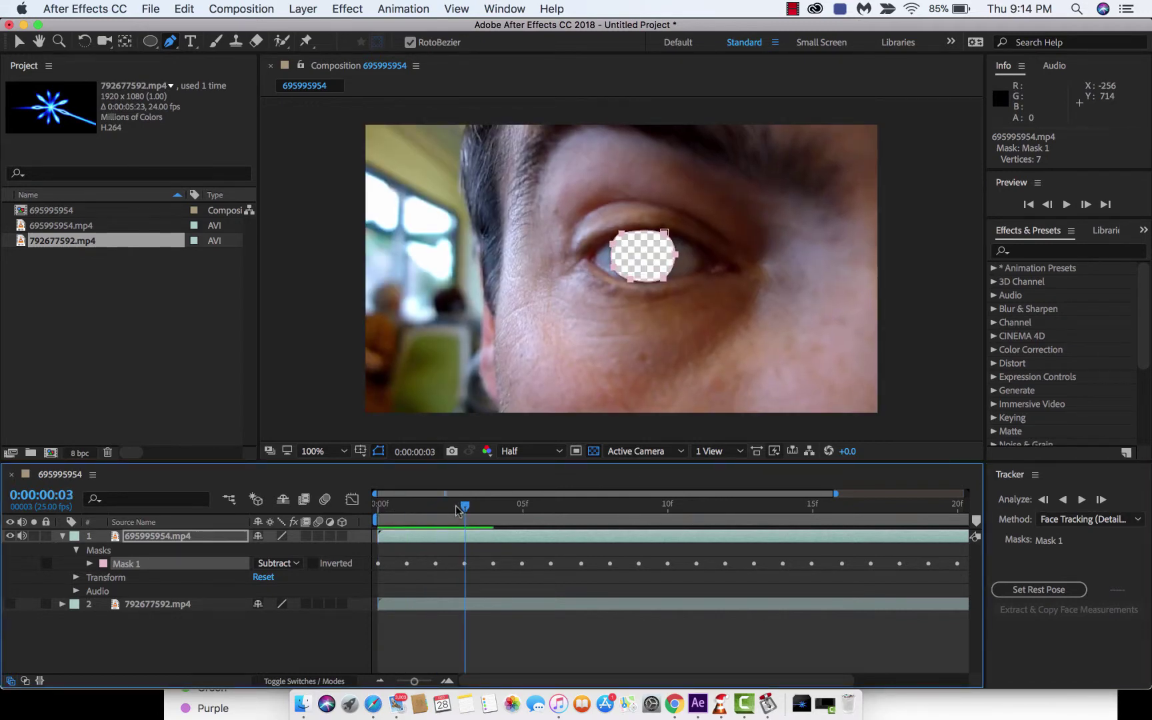
pyautogui.click(493, 511)
pyautogui.click(523, 510)
pyautogui.click(551, 509)
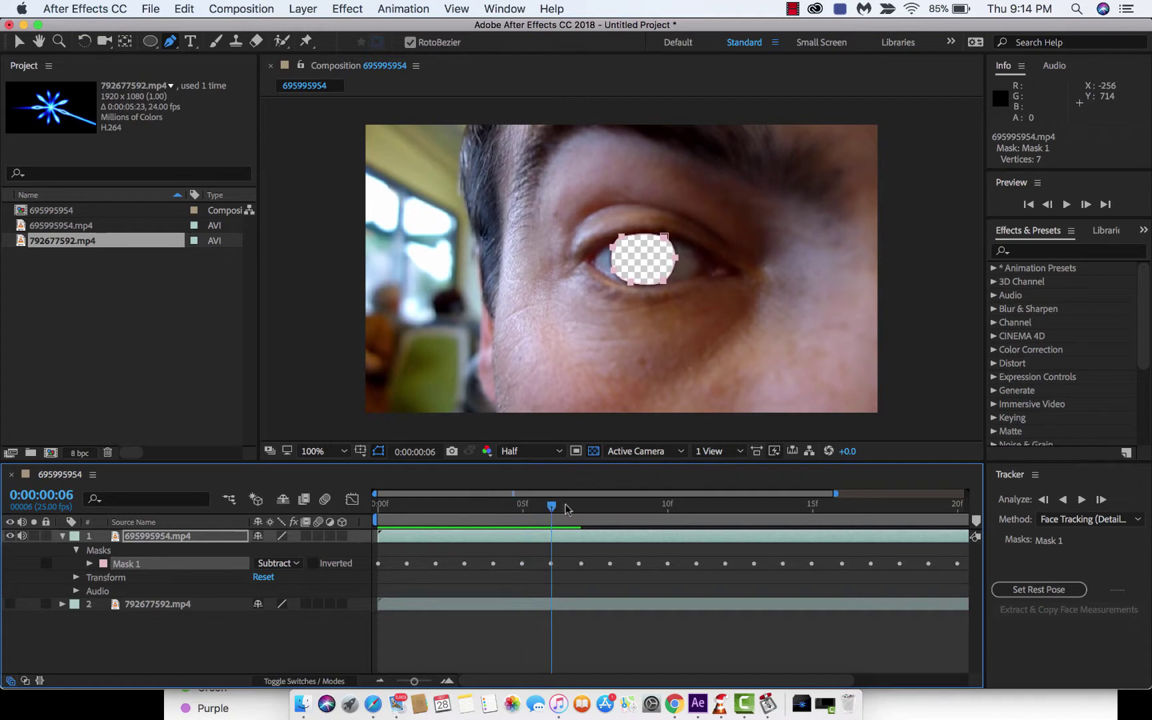
pyautogui.click(580, 510)
pyautogui.click(609, 510)
pyautogui.click(640, 509)
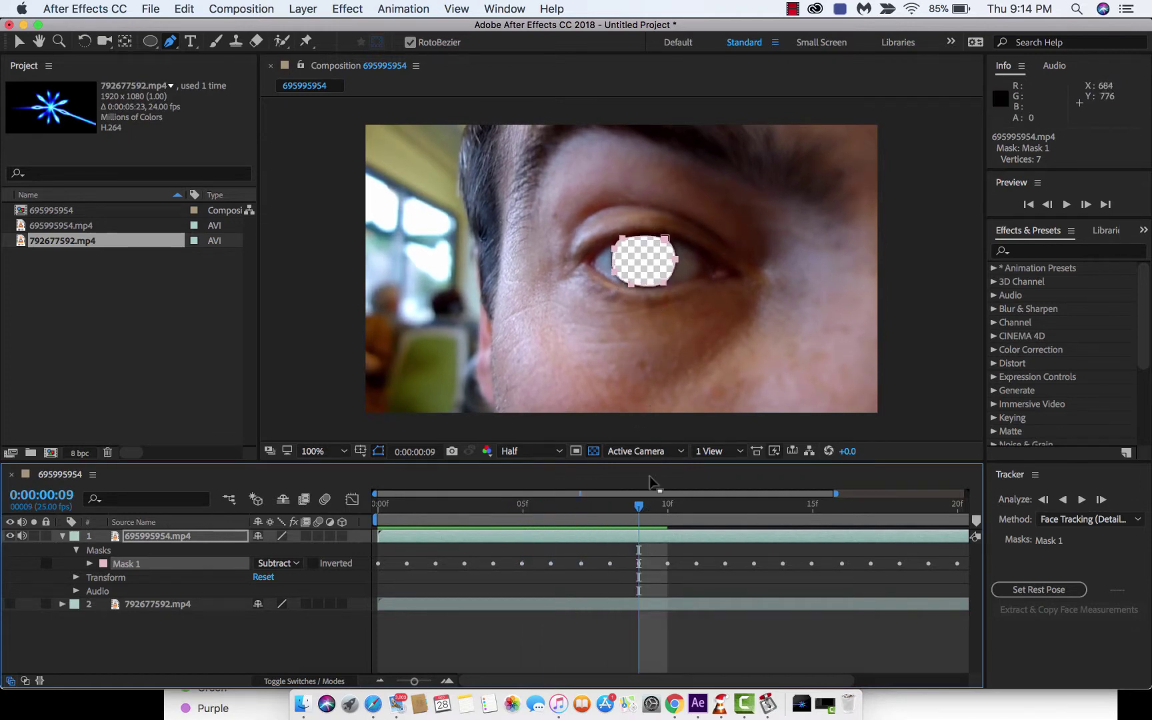
pyautogui.moveTo(642, 509); pyautogui.dragTo(377, 523)
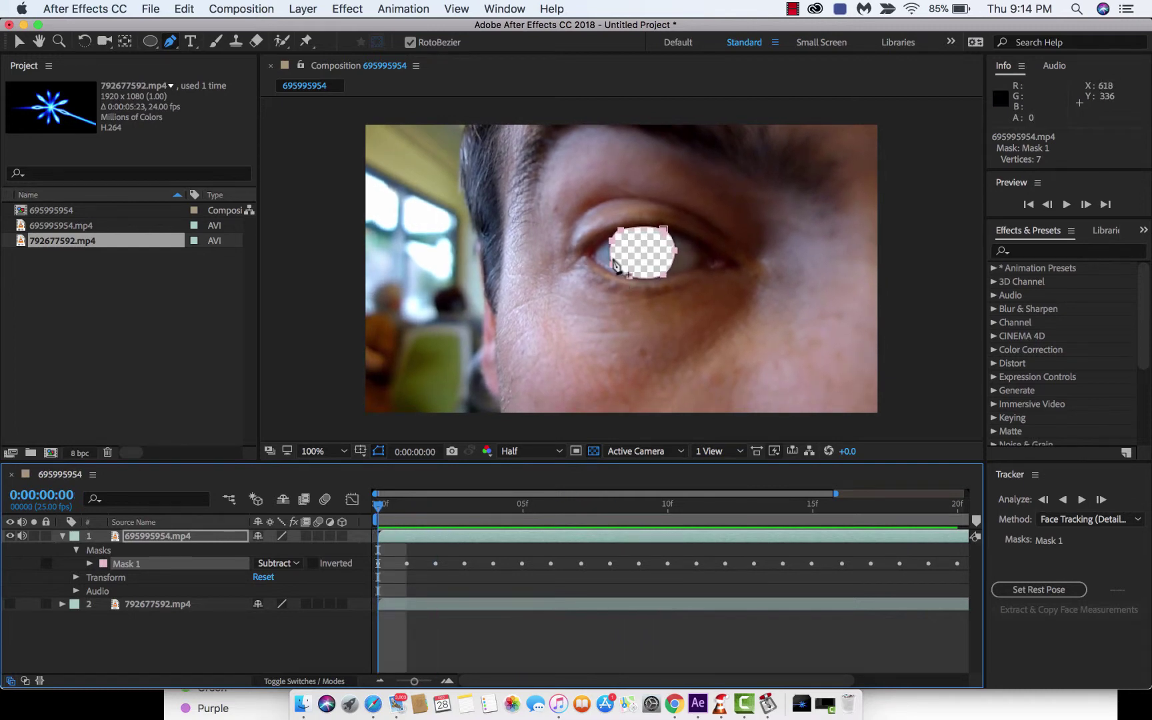
pyautogui.press('pagedown')
pyautogui.press('pagedown')
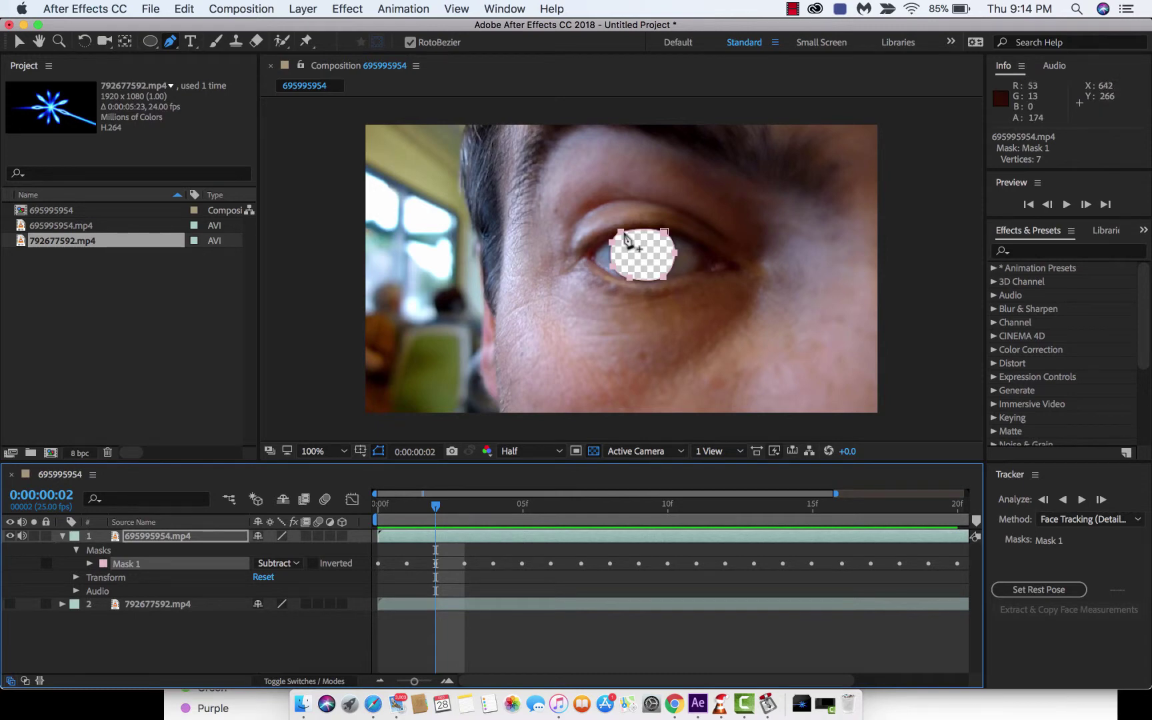
pyautogui.press('pagedown')
pyautogui.press('pagedown')
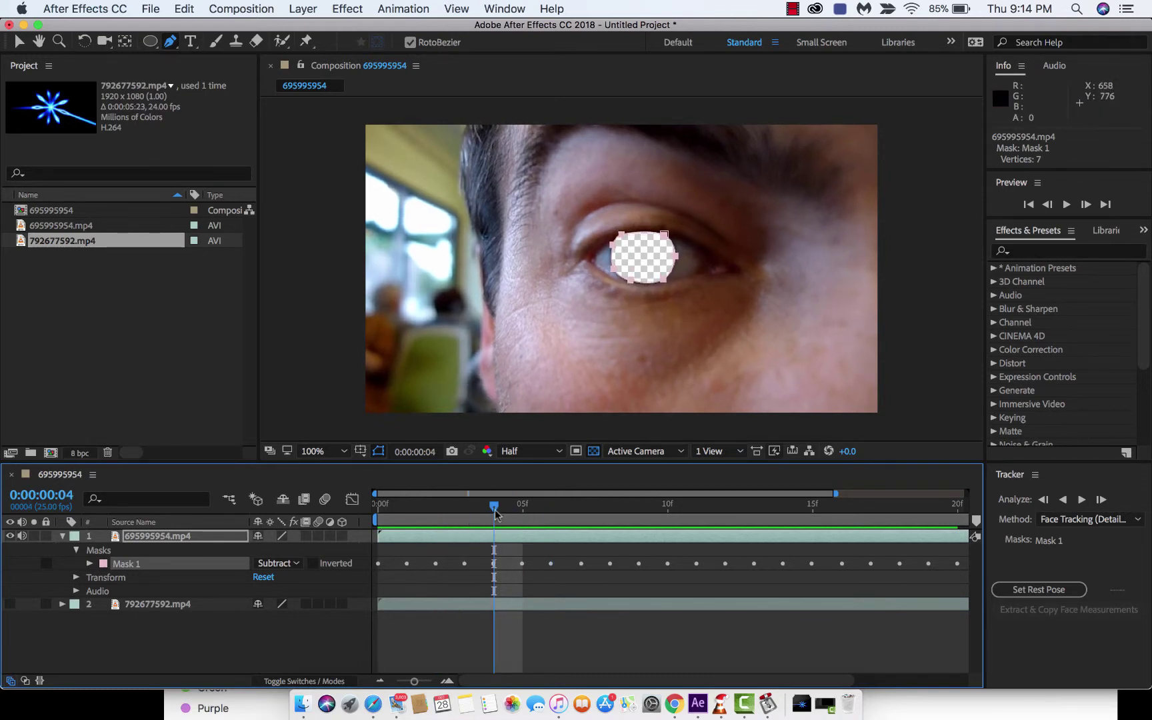
pyautogui.click(377, 505)
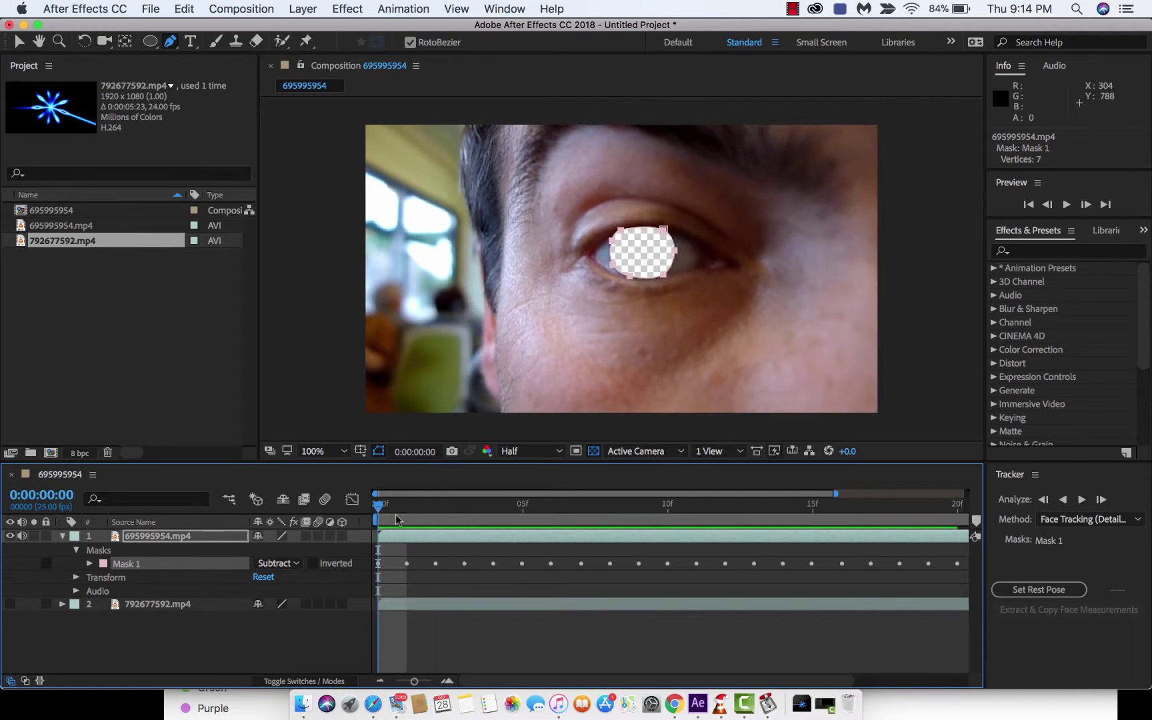
# - Make the 792677592.mp4 starburst layer visible and preview it glowing through the iris hole
pyautogui.click(148, 604)
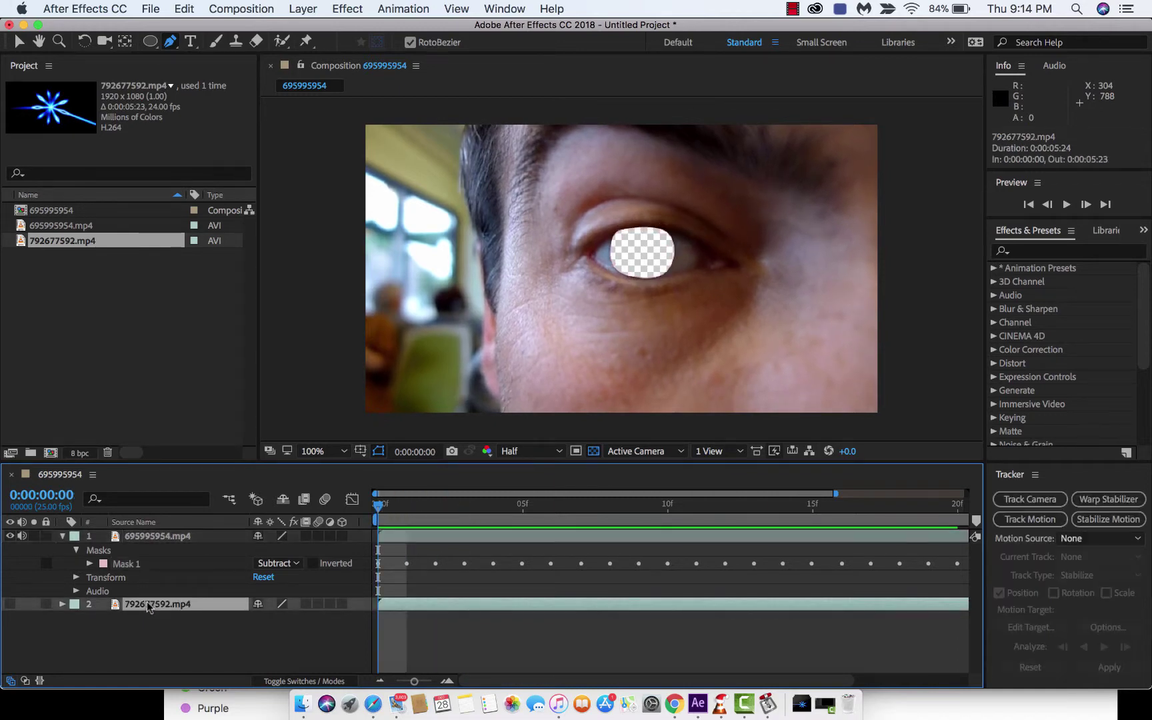
pyautogui.click(10, 604)
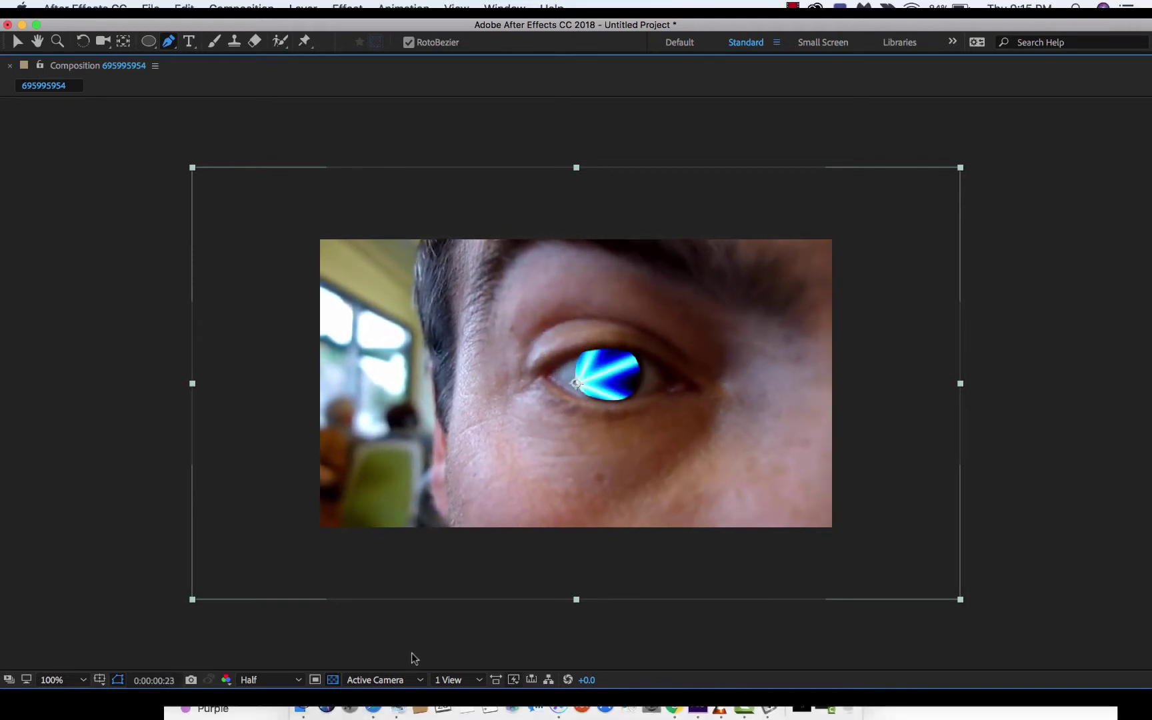
pyautogui.press('space')
pyautogui.press('`')
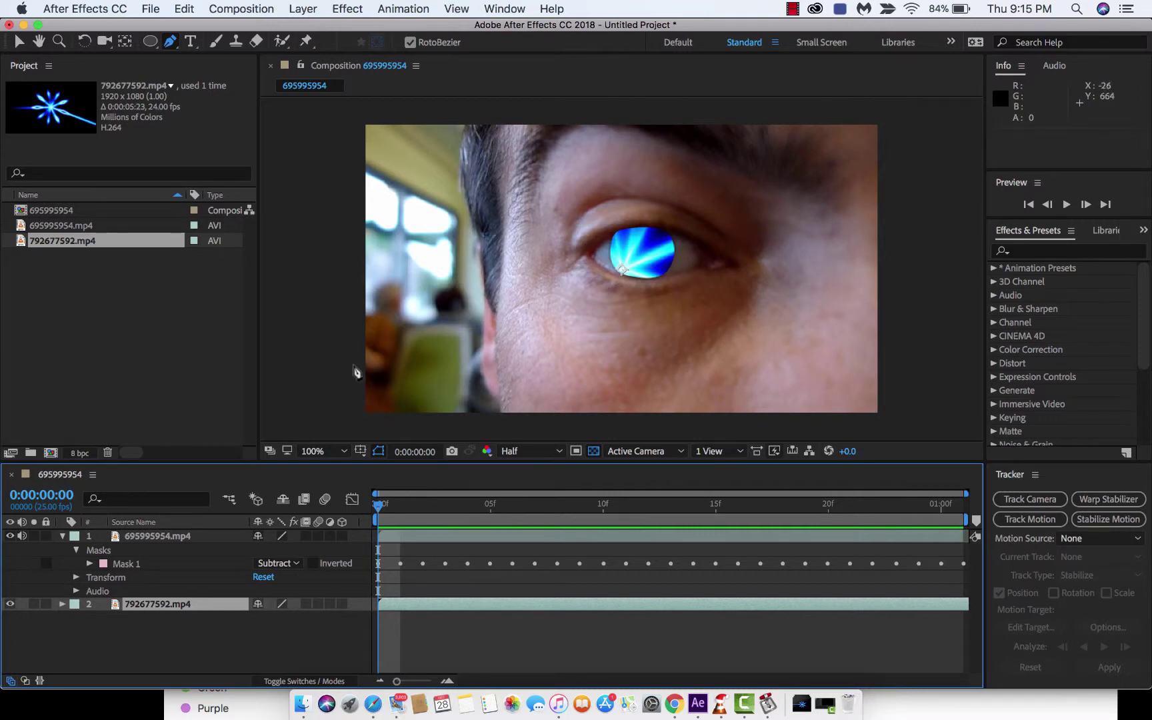
pyautogui.scroll(-2, 353, 355)
pyautogui.scroll(2, 353, 355)
# - Give Mask 1 a Mask Feather of 4,4 and a Mask Expansion of 4.0 pixels
pyautogui.click(125, 565)
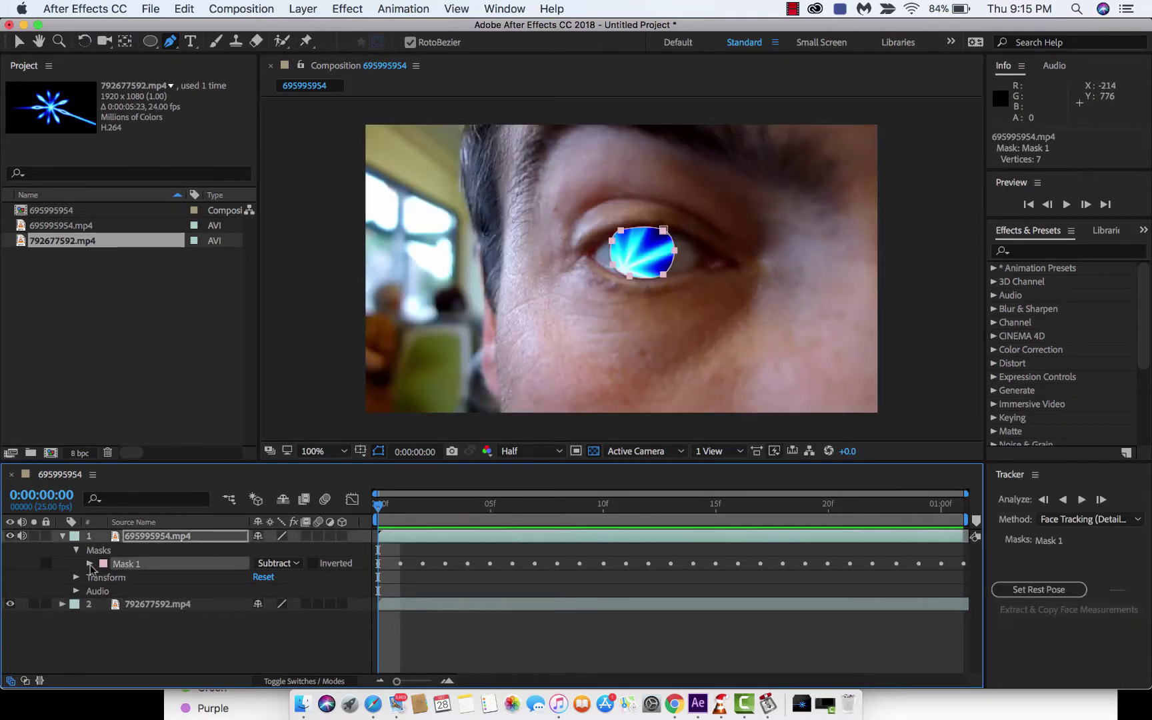
pyautogui.click(90, 564)
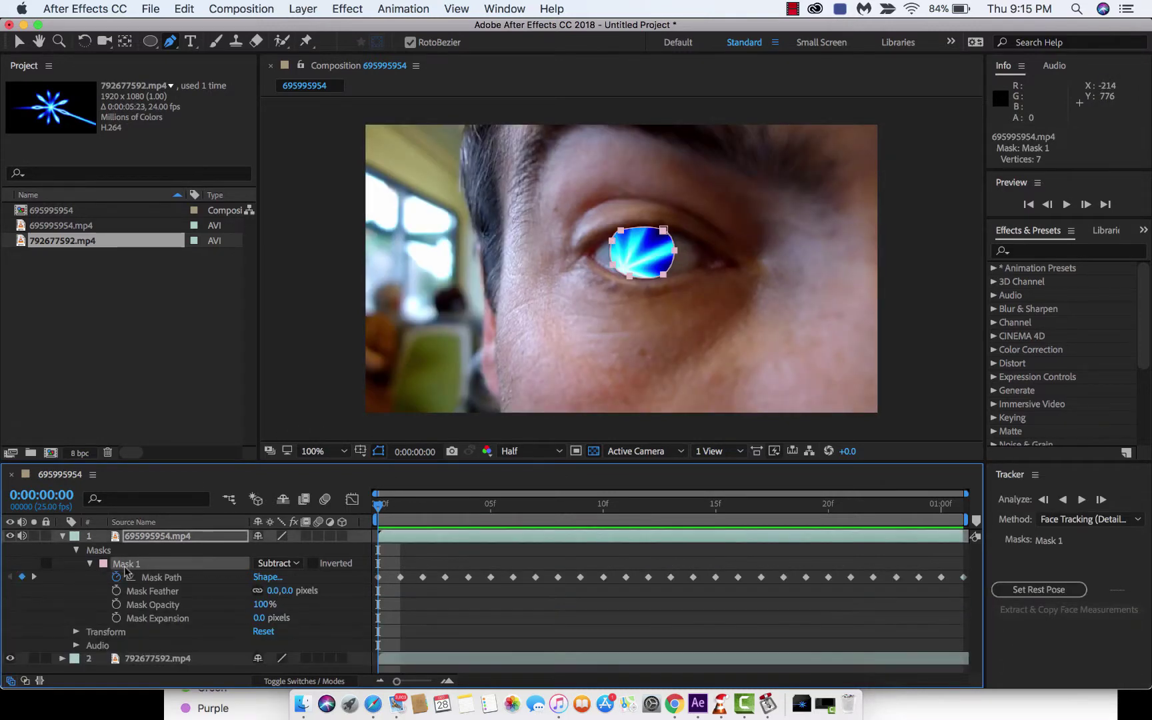
pyautogui.click(146, 594)
pyautogui.moveTo(272, 591); pyautogui.dragTo(274, 593)
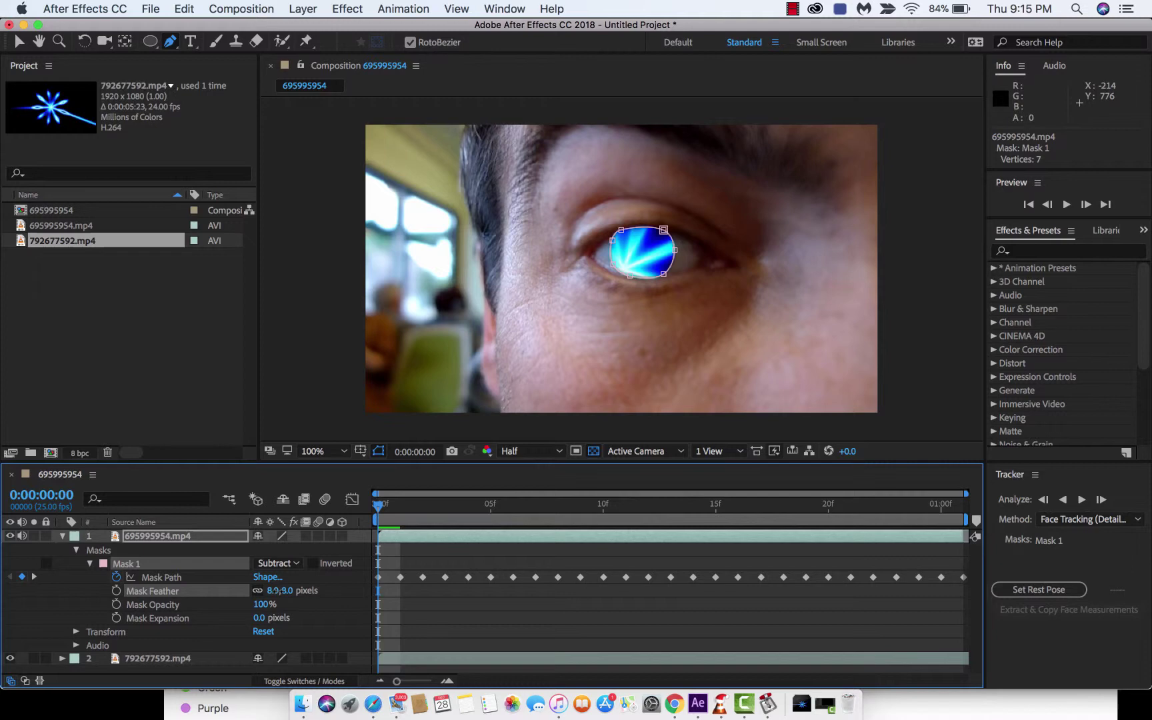
pyautogui.moveTo(273, 591)
pyautogui.mouseDown()
pyautogui.moveTo(338, 588)
pyautogui.moveTo(272, 590)
pyautogui.mouseUp()
pyautogui.moveTo(259, 618); pyautogui.dragTo(267, 619)
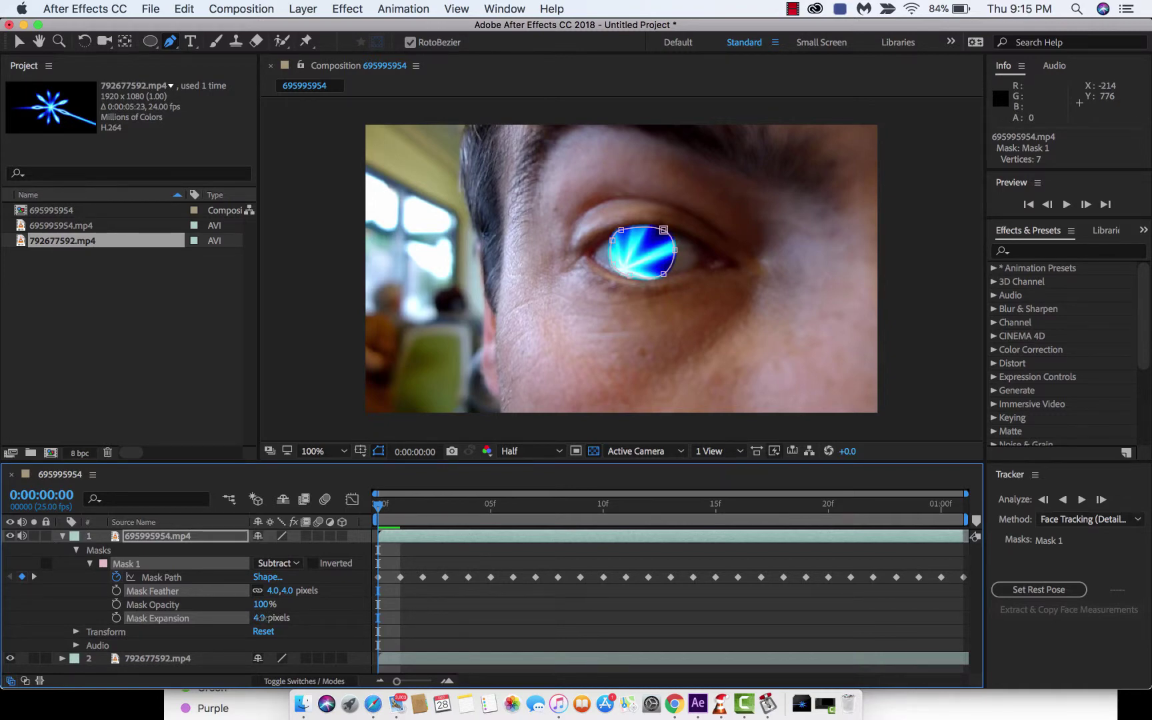
pyautogui.moveTo(260, 618); pyautogui.dragTo(255, 618)
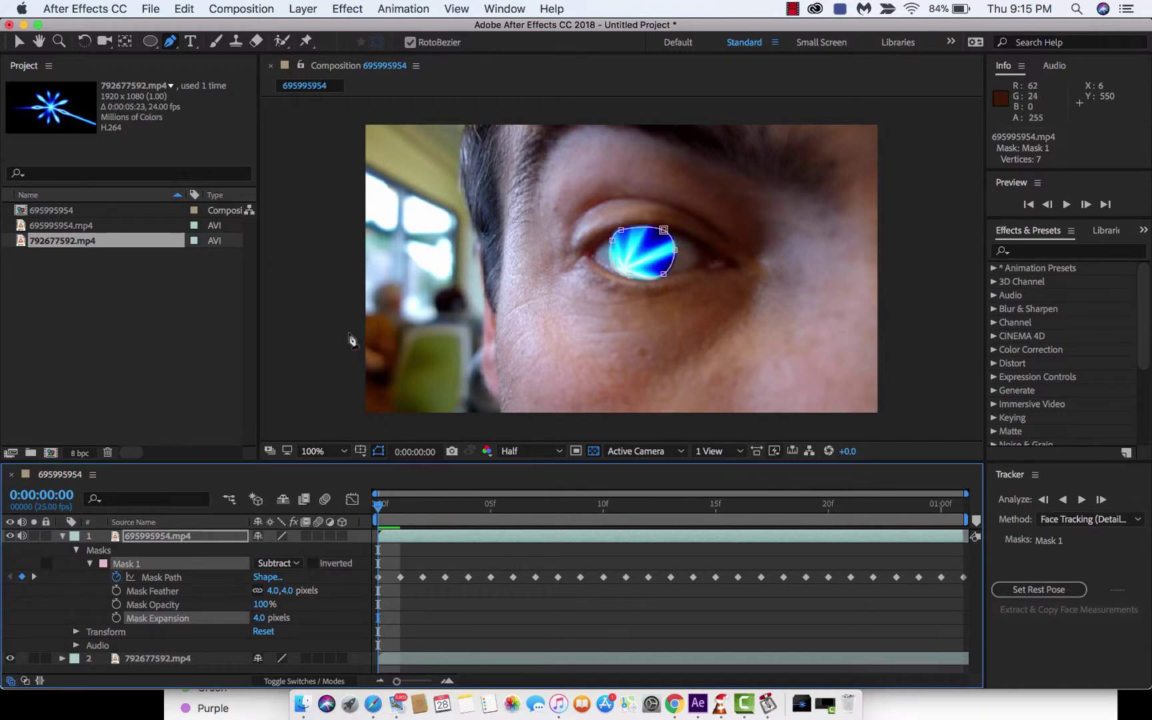
# - With the Selection tool active, preview the result full screen, then park at about frame 20
pyautogui.click(19, 41)
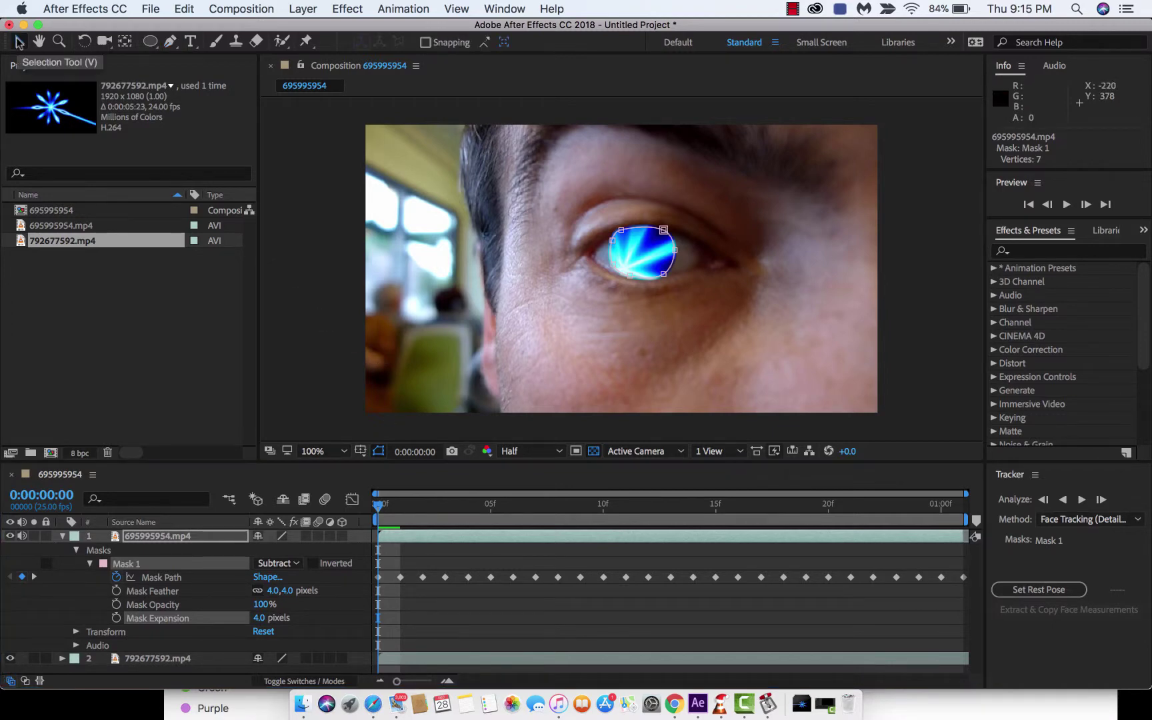
pyautogui.click(300, 279)
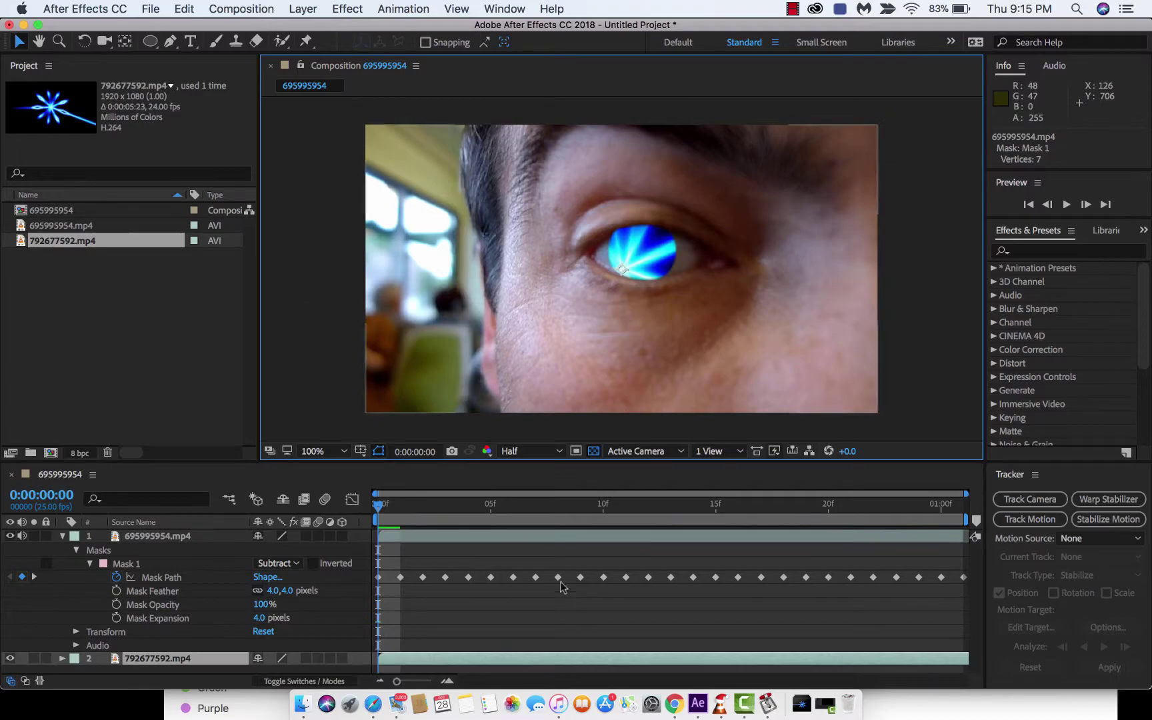
pyautogui.press('`')
pyautogui.press('space')
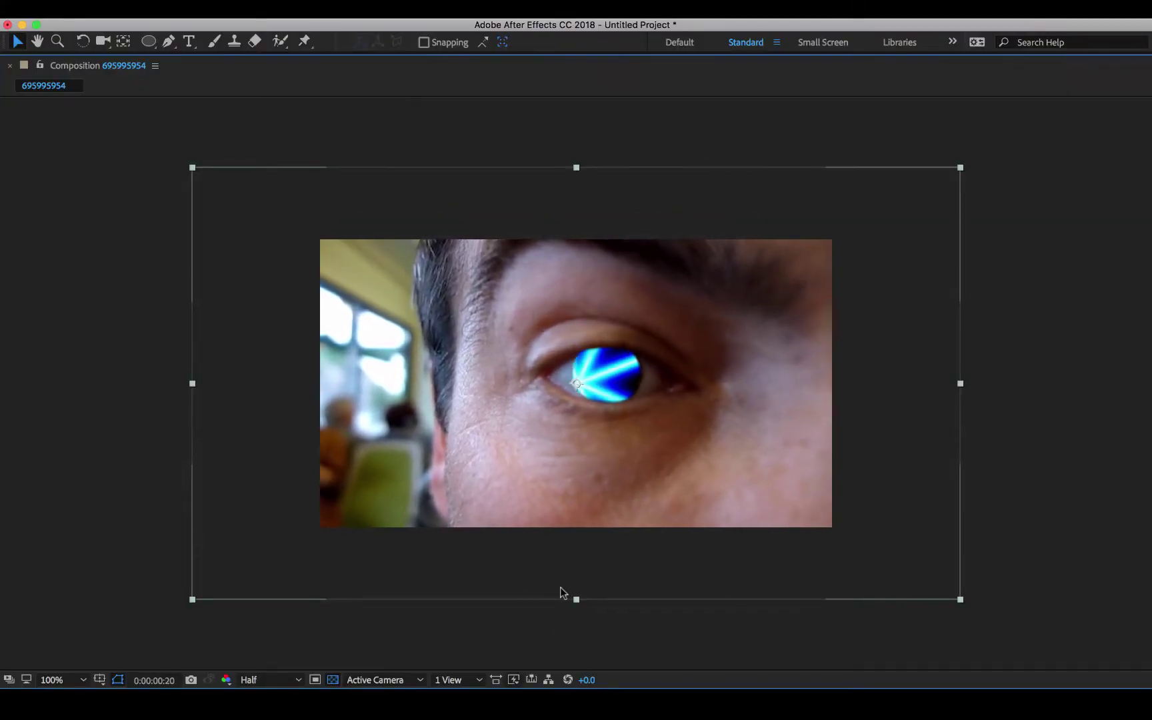
pyautogui.press('space')
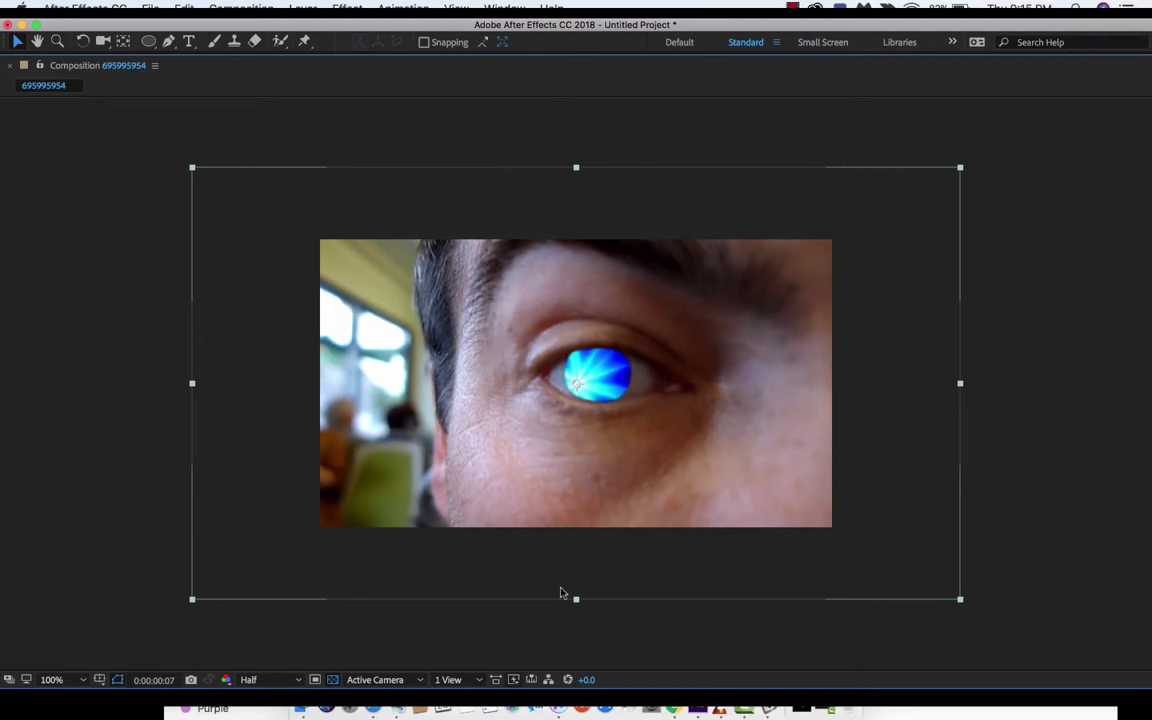
pyautogui.press('`')
pyautogui.moveTo(783, 518); pyautogui.dragTo(826, 512)
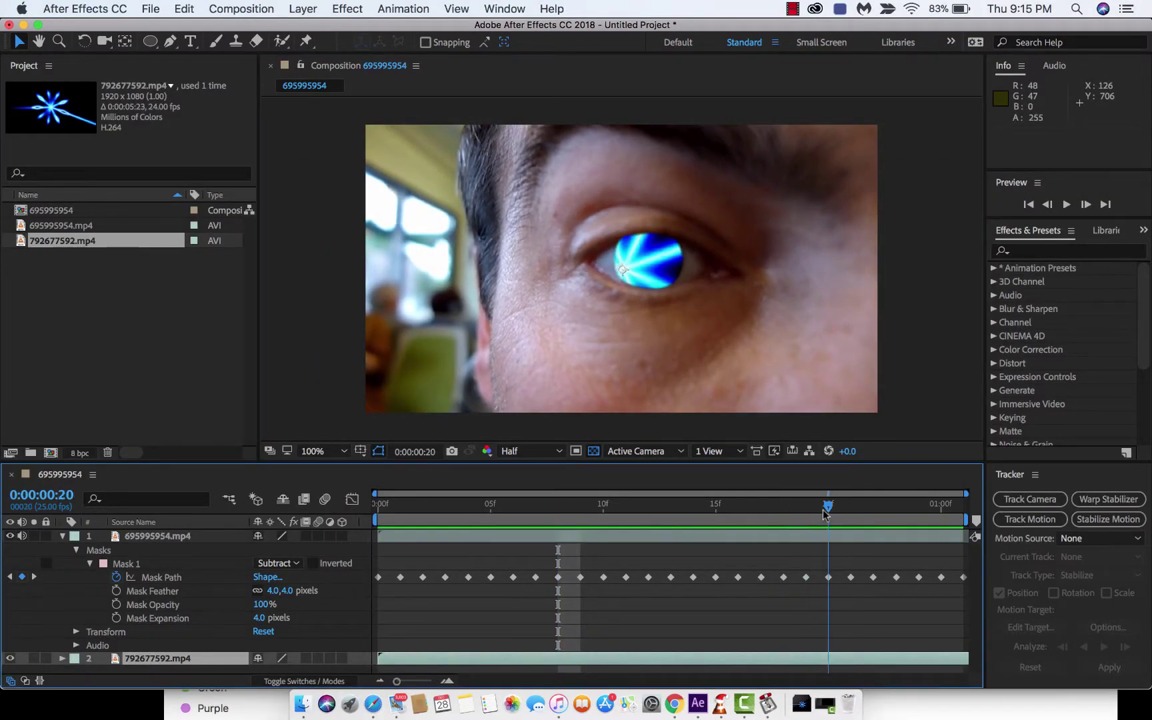
# - Refit Mask 1's vertices to the iris at frames 20 and 21
pyautogui.click(828, 578)
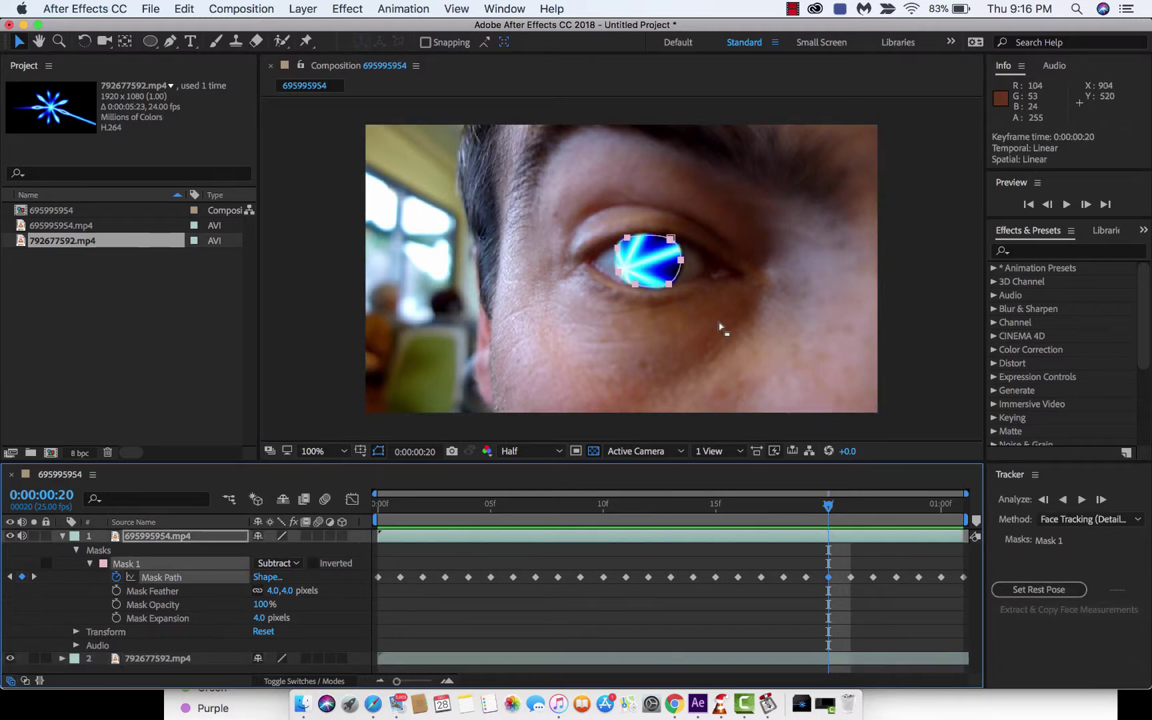
pyautogui.moveTo(671, 239); pyautogui.dragTo(674, 239)
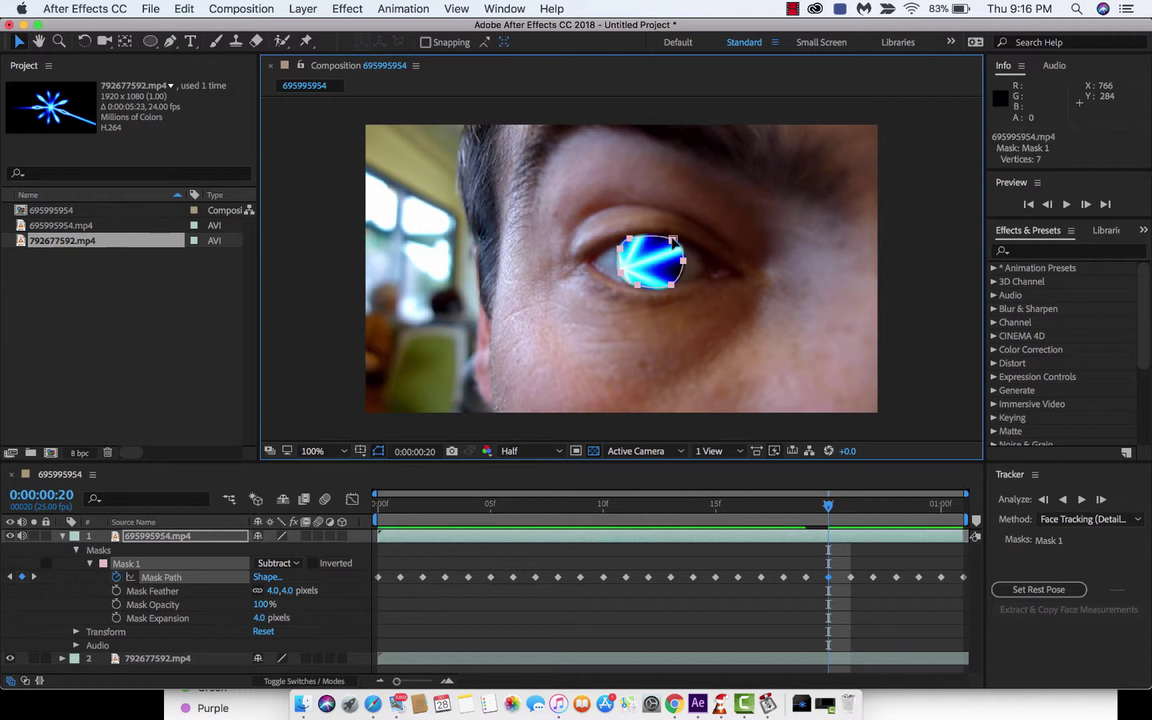
pyautogui.click(830, 506)
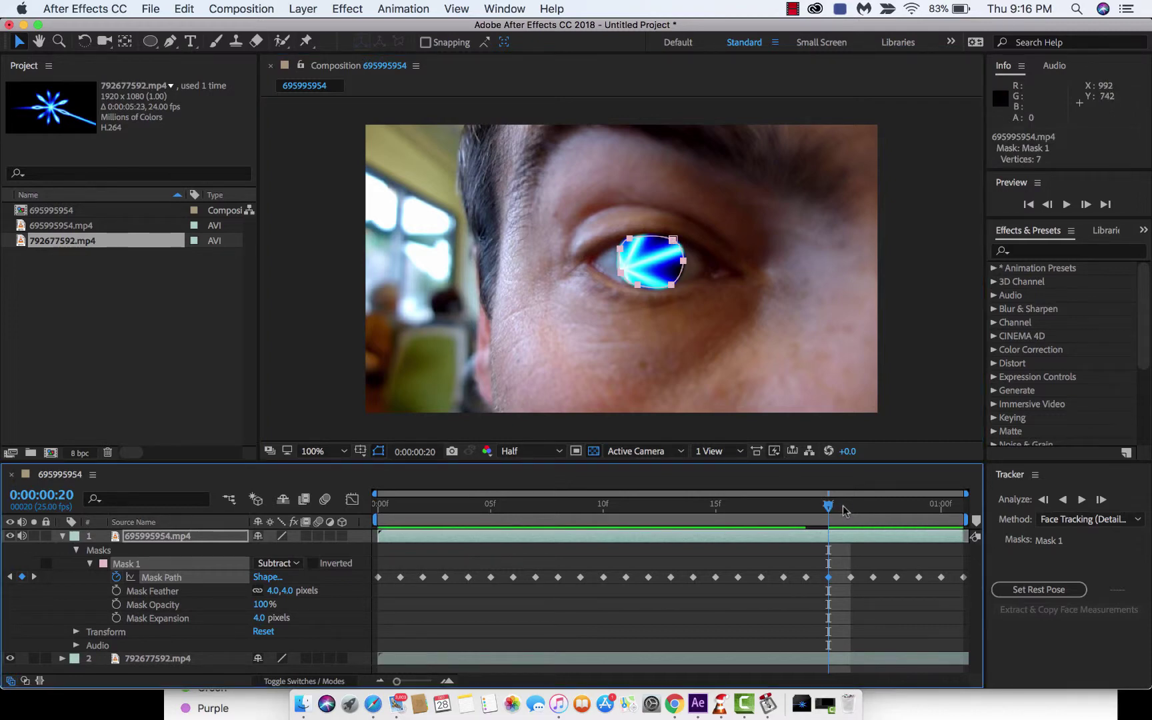
pyautogui.moveTo(831, 508); pyautogui.dragTo(848, 510)
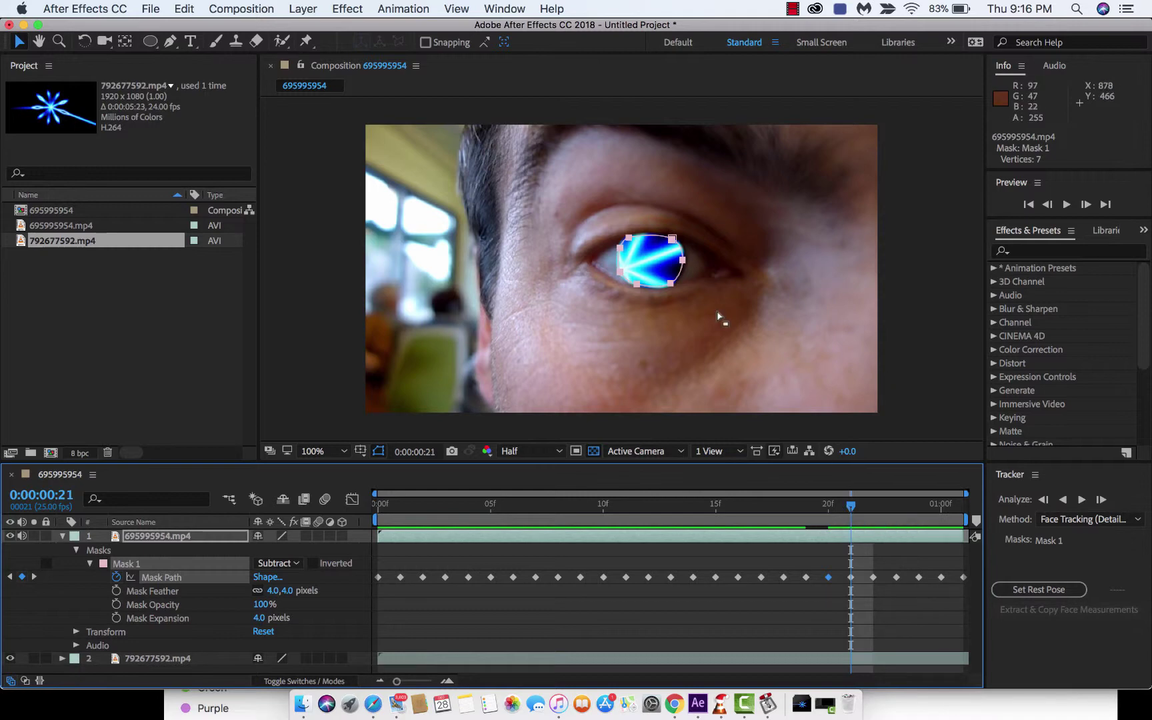
pyautogui.click(667, 269)
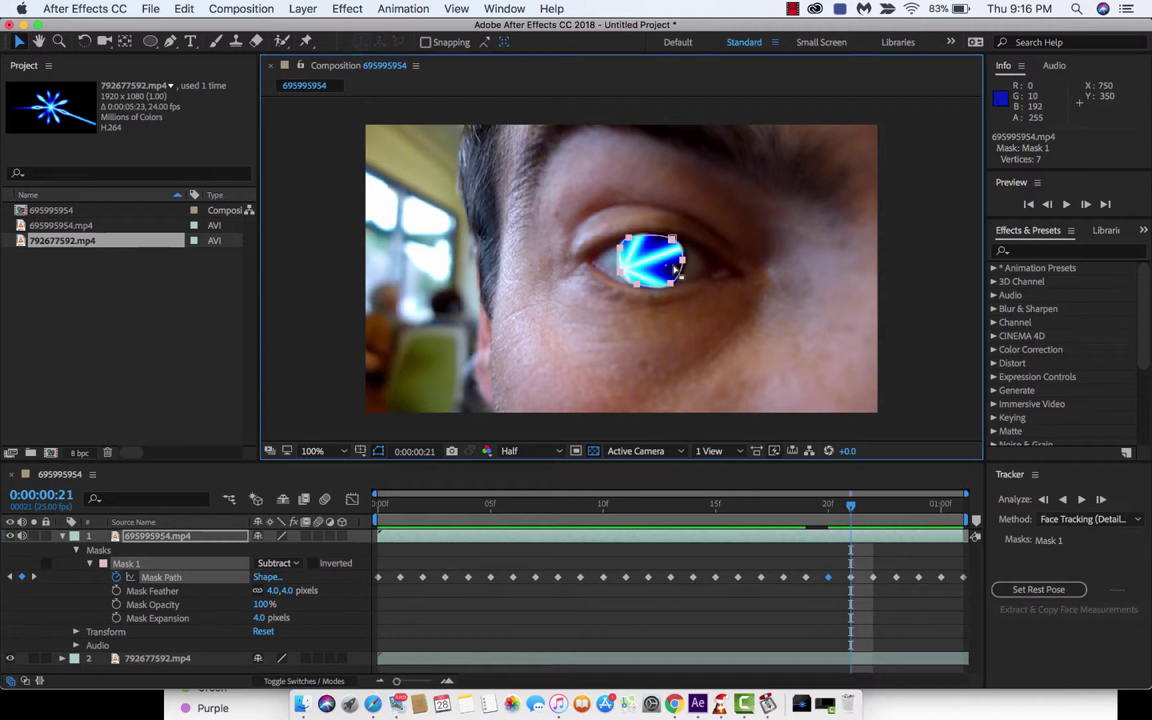
pyautogui.click(681, 266)
pyautogui.click(683, 263)
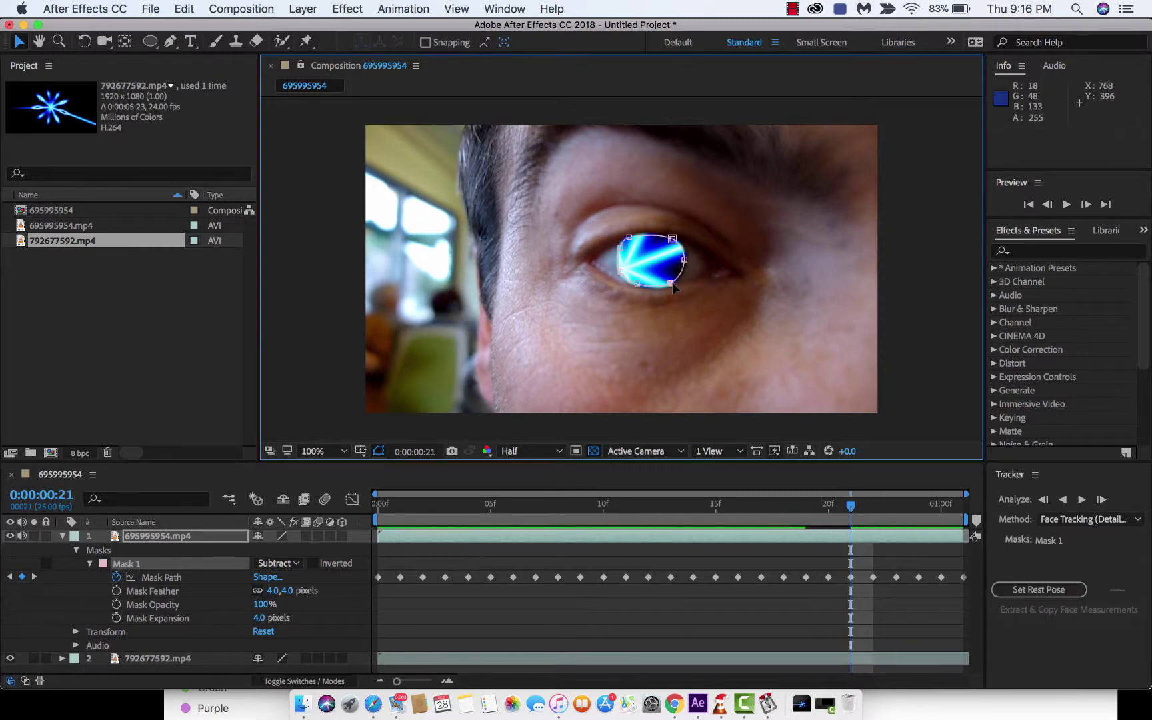
pyautogui.click(673, 284)
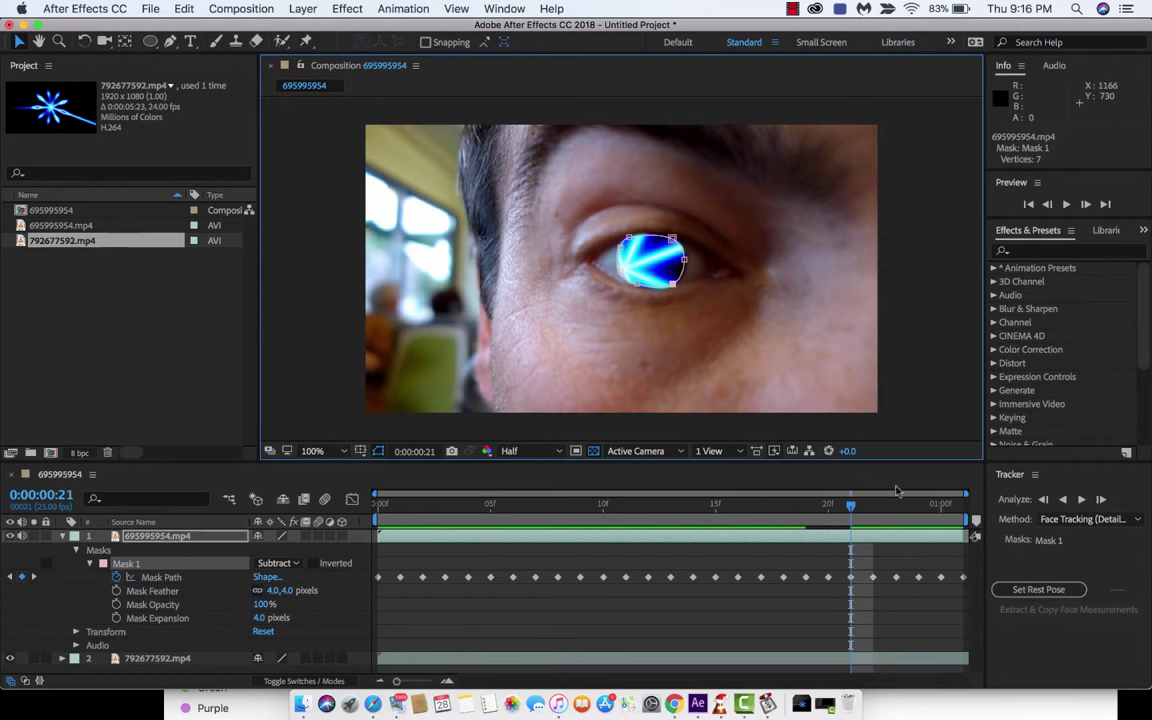
# - Adjust Mask 1's right and bottom-right vertices to hug the iris at frames 22 and 23
pyautogui.click(853, 506)
pyautogui.press('pagedown')
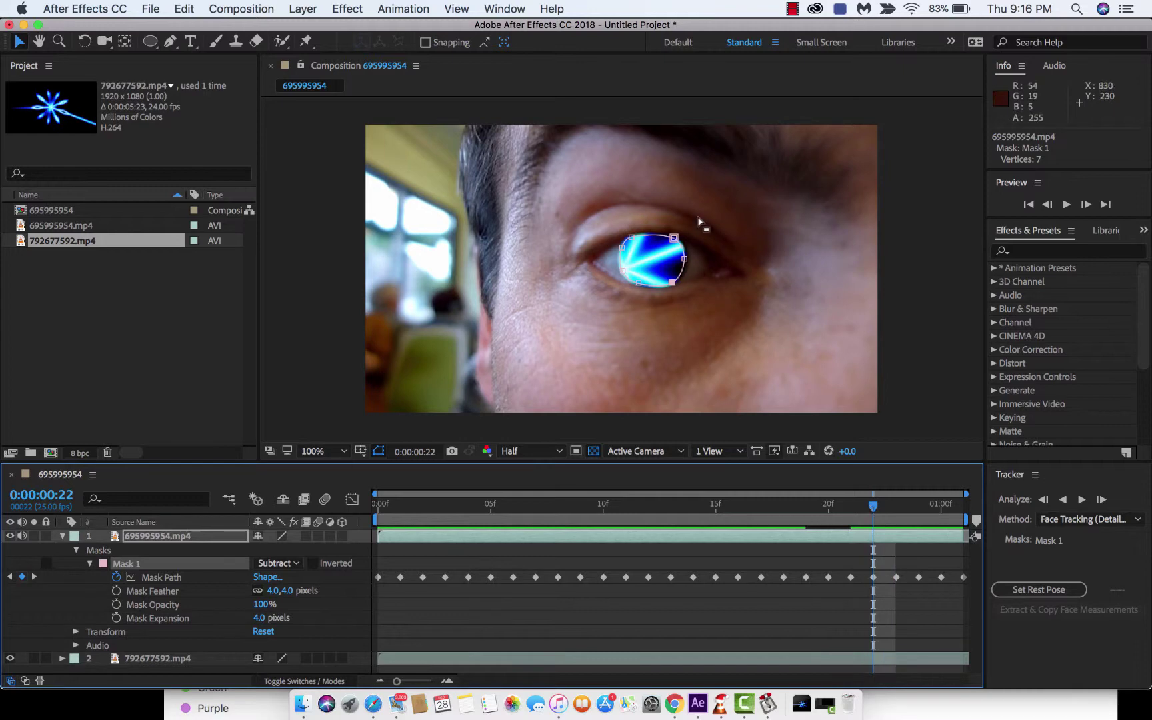
pyautogui.click(675, 238)
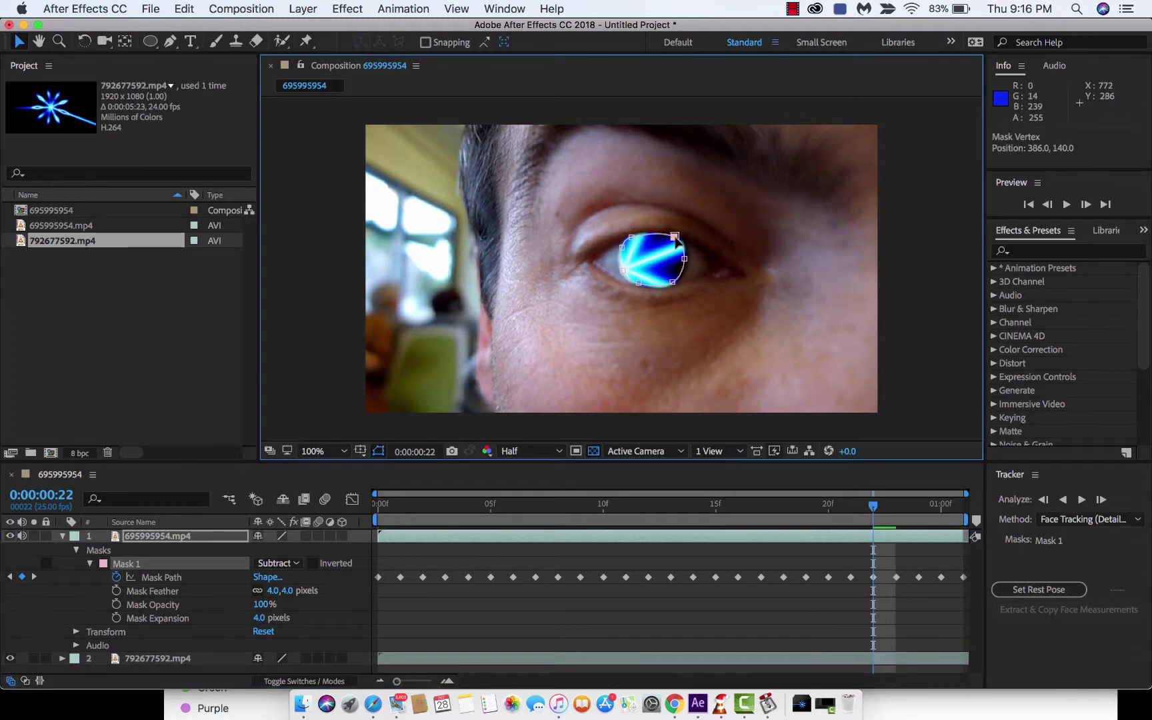
pyautogui.click(684, 258)
pyautogui.moveTo(686, 261); pyautogui.dragTo(677, 285)
pyautogui.click(673, 282)
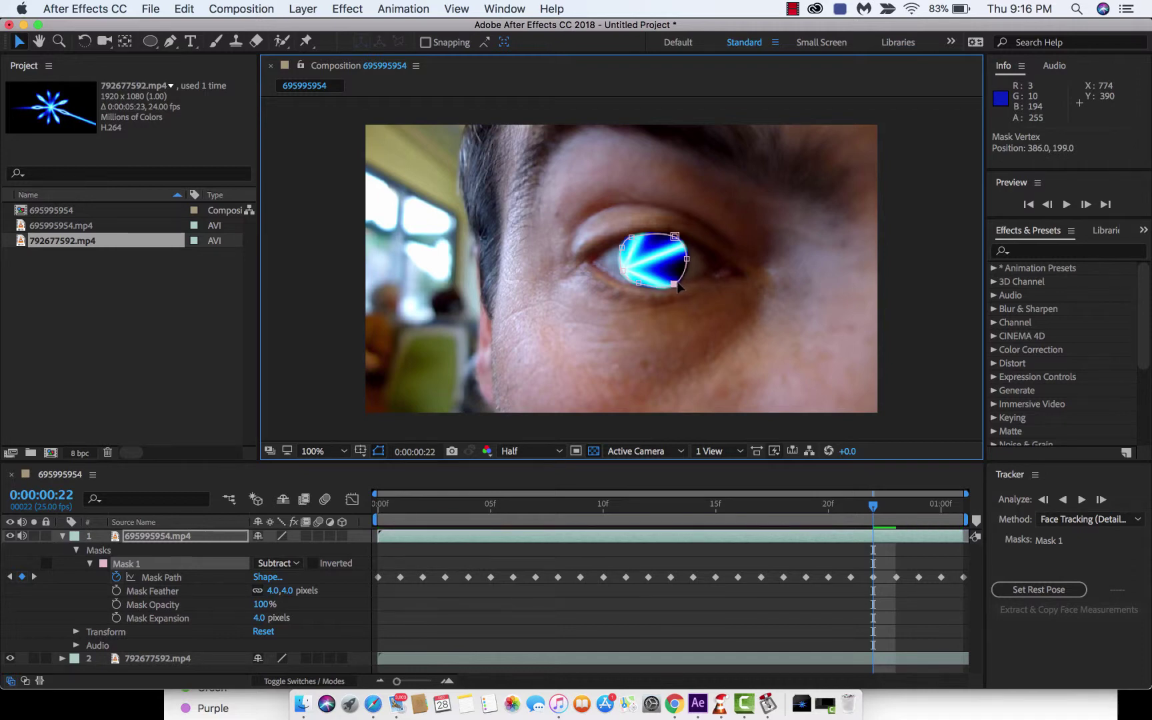
pyautogui.click(894, 507)
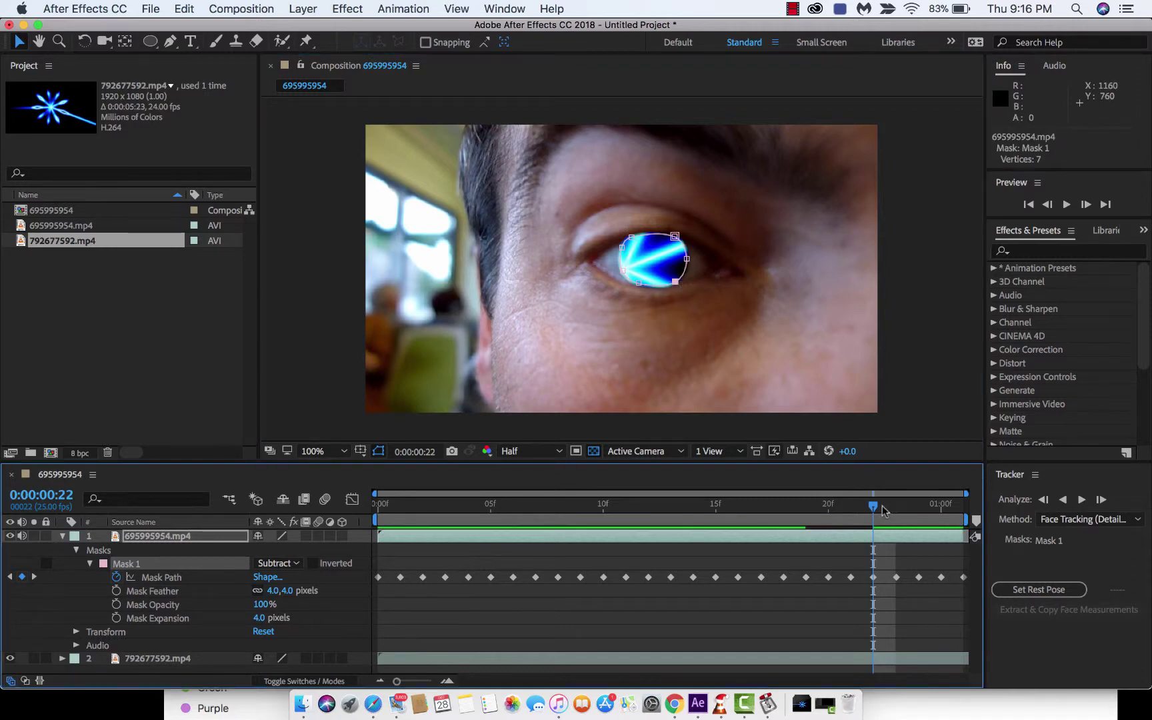
pyautogui.moveTo(674, 282); pyautogui.dragTo(688, 258)
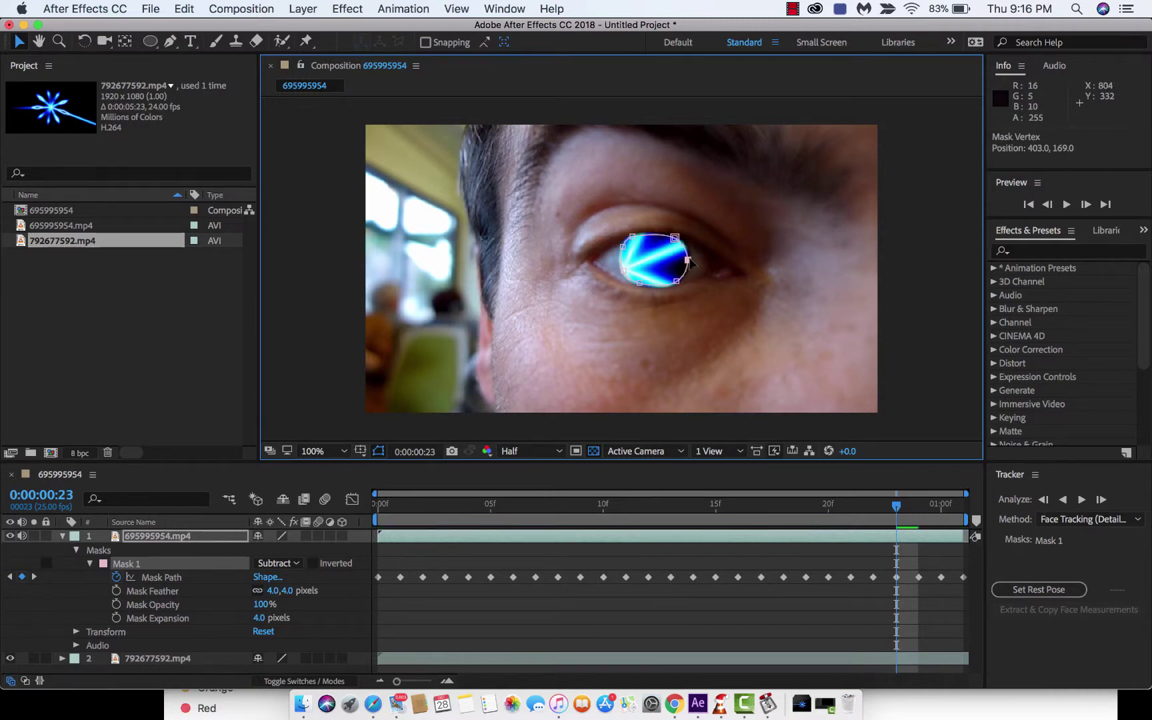
pyautogui.click(675, 237)
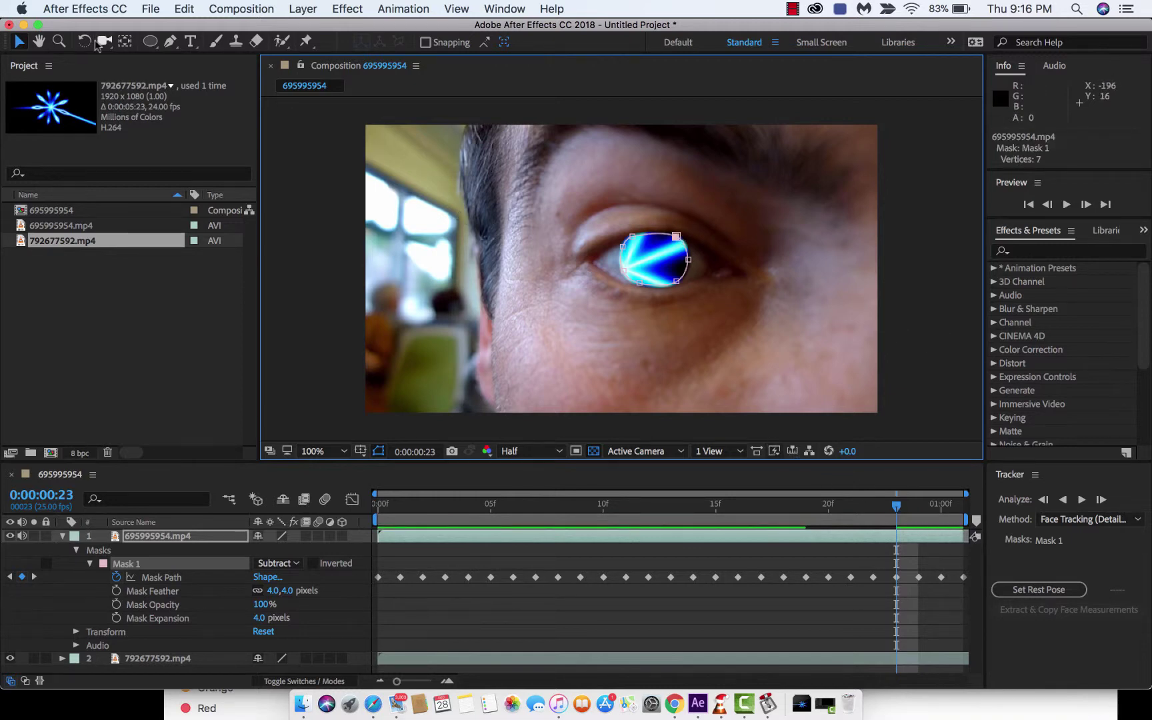
# - Return to the first frame, zoom the viewer to 50% and set preview resolution to Full
pyautogui.click(387, 253)
pyautogui.click(433, 505)
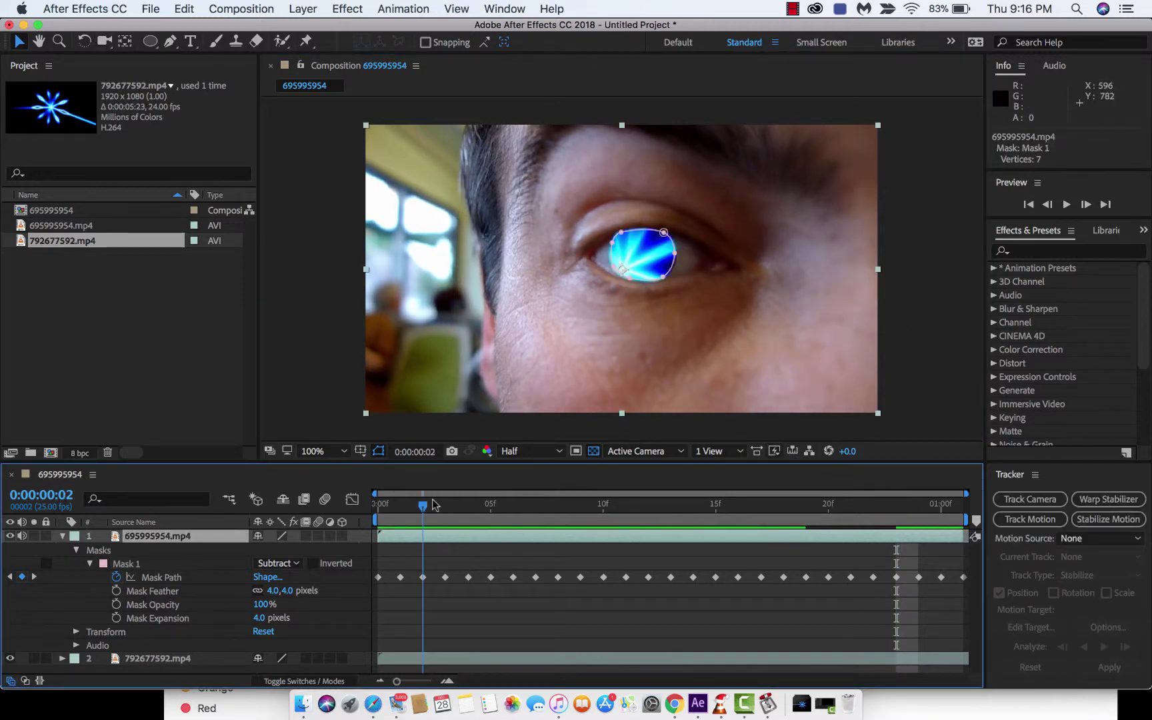
pyautogui.press('Home')
pyautogui.press(',')
pyautogui.click(345, 302)
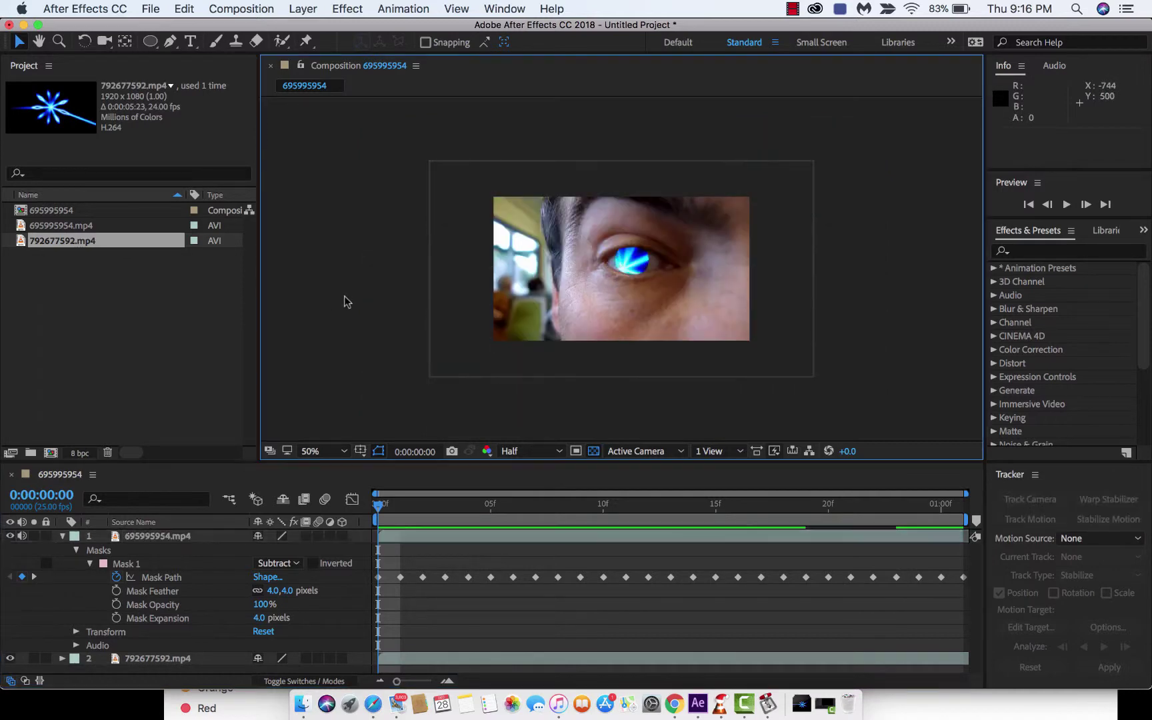
pyautogui.click(388, 511)
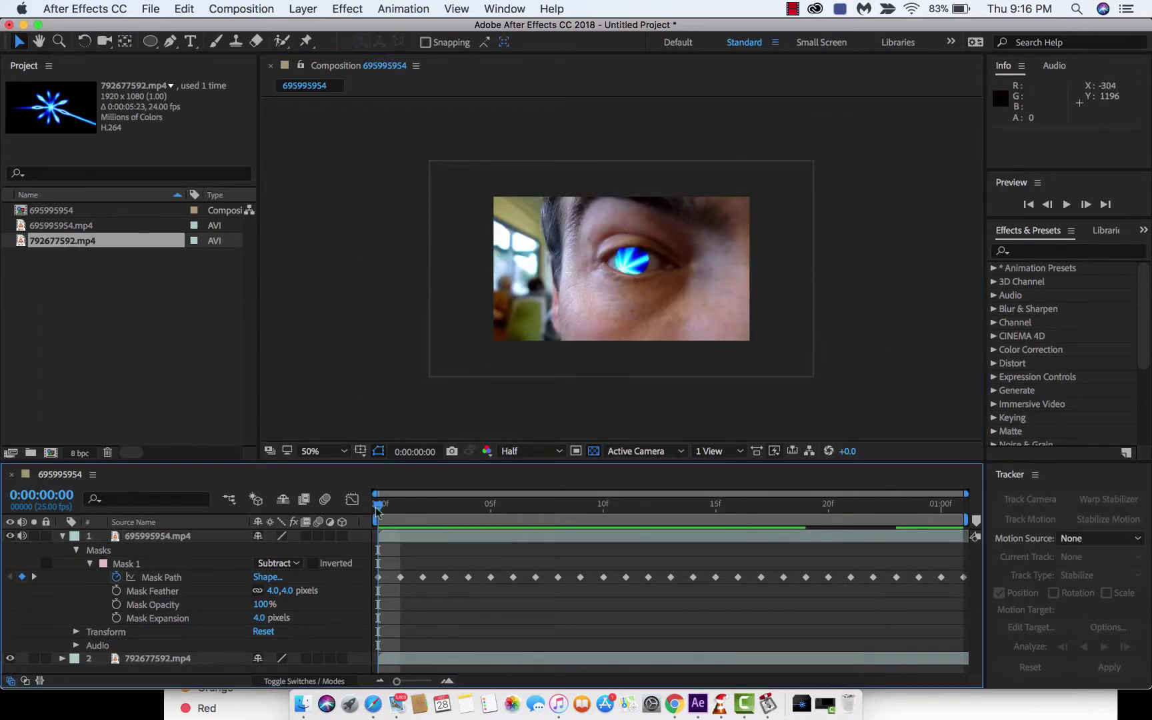
pyautogui.click(522, 451)
pyautogui.click(525, 489)
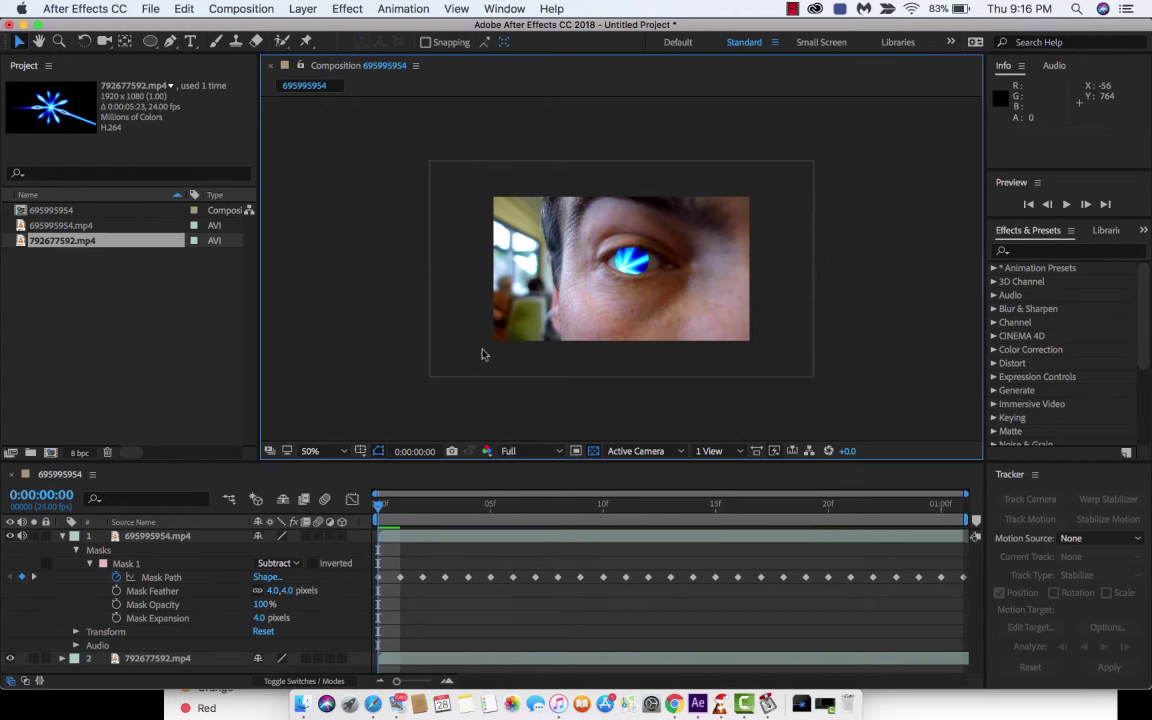
# - Play the glowing blue-star eye preview full screen, then stop it
pyautogui.press('space')
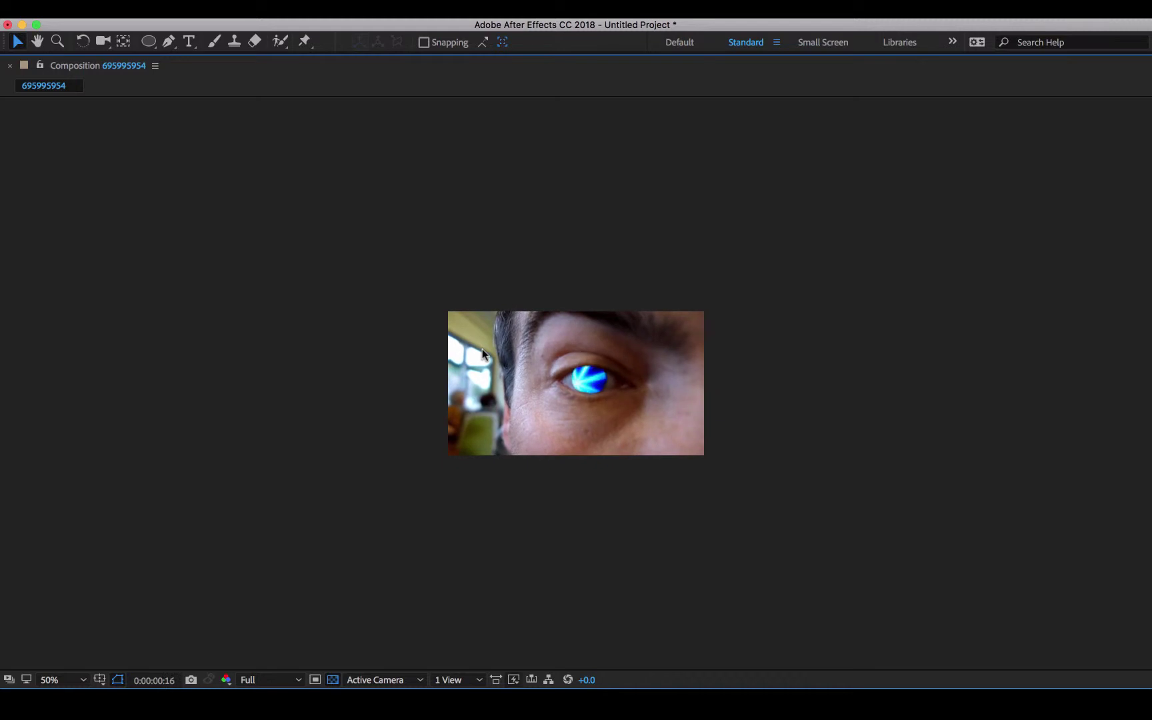
pyautogui.press('space')
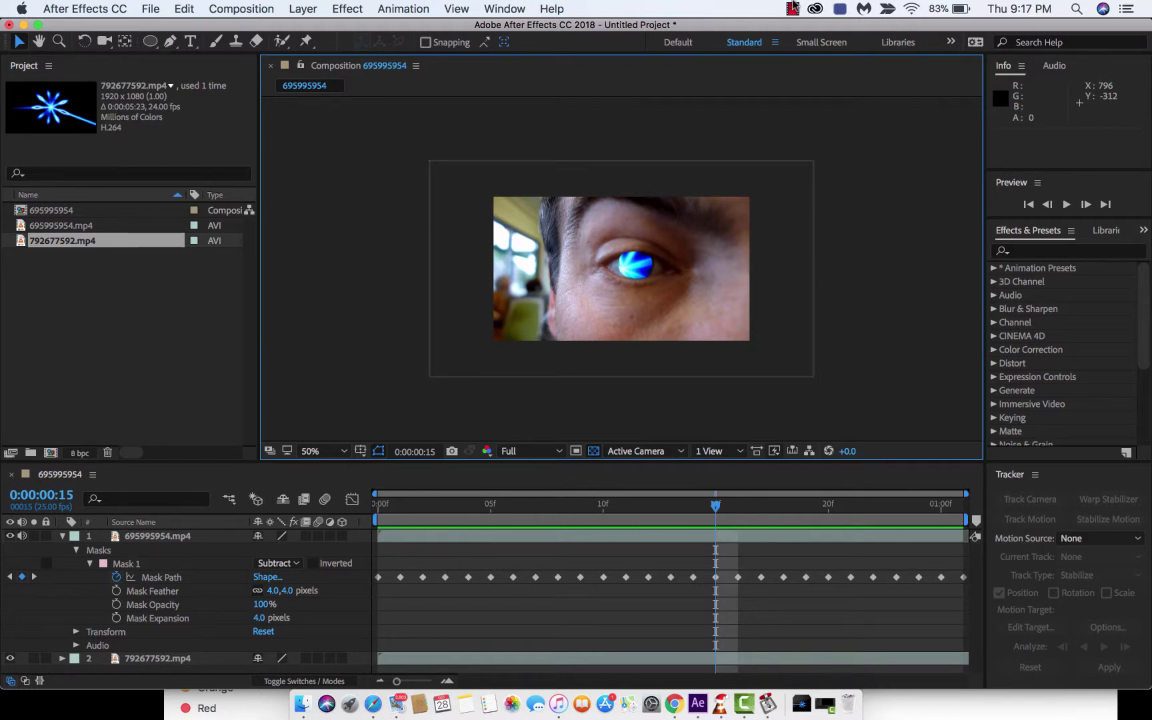
pyautogui.click(793, 7)
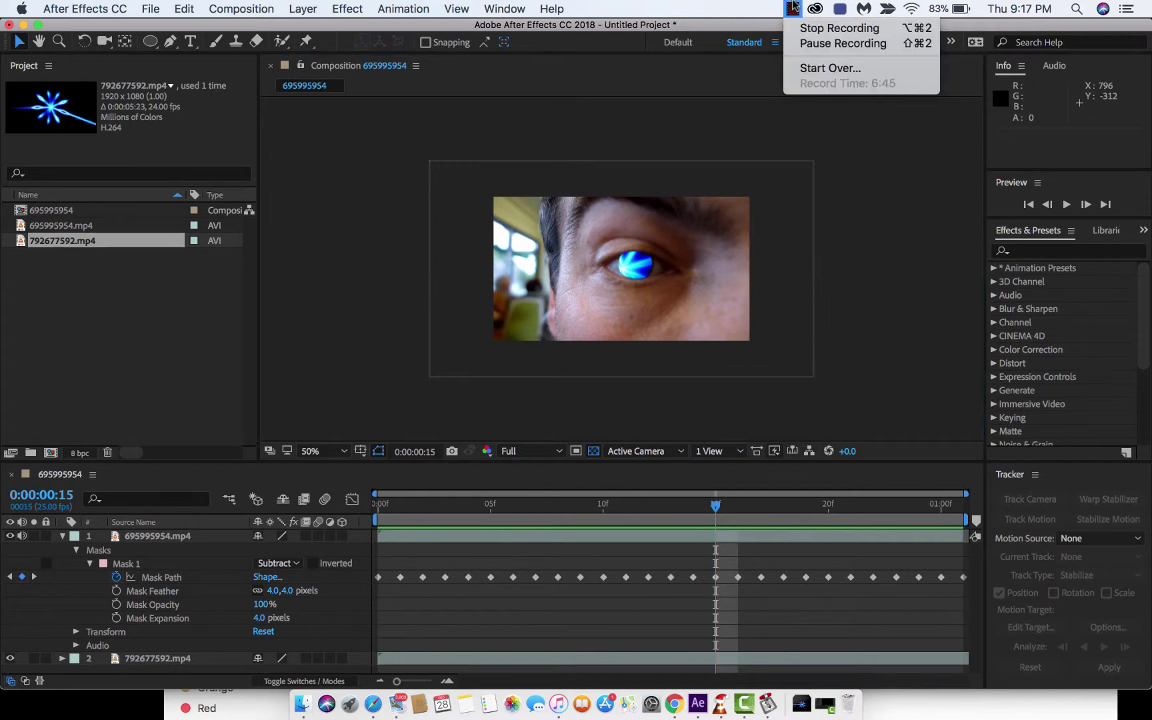